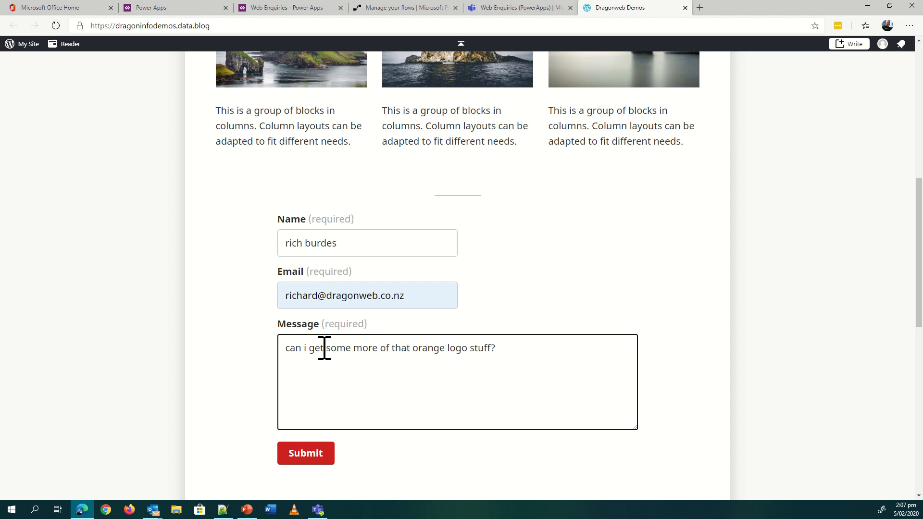
Step: Submit the completed contact form on the demo website and refresh the Web Enquiries channel in Teams to check for the new post
click(306, 455)
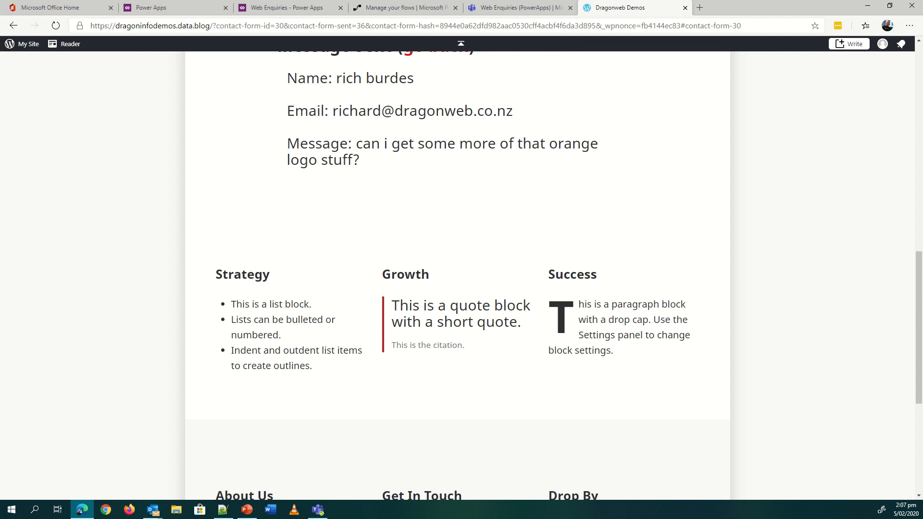
key(alt+Tab)
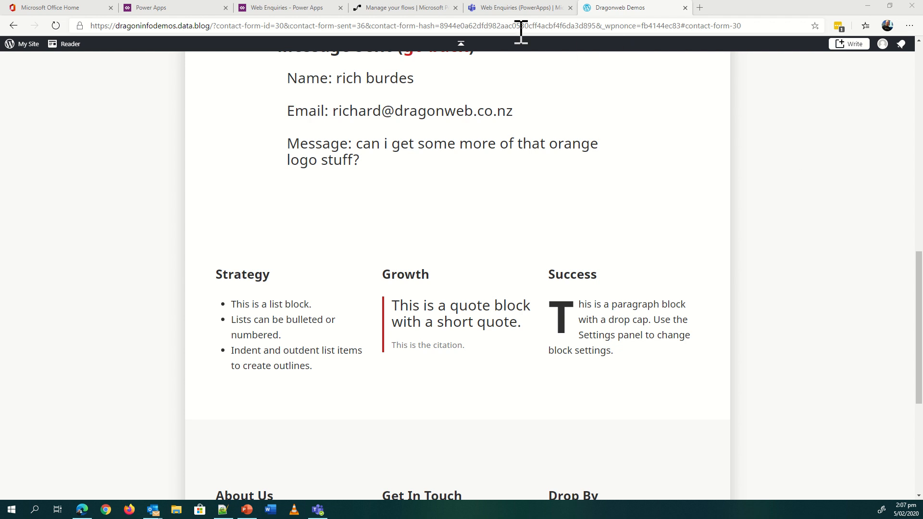
click(487, 8)
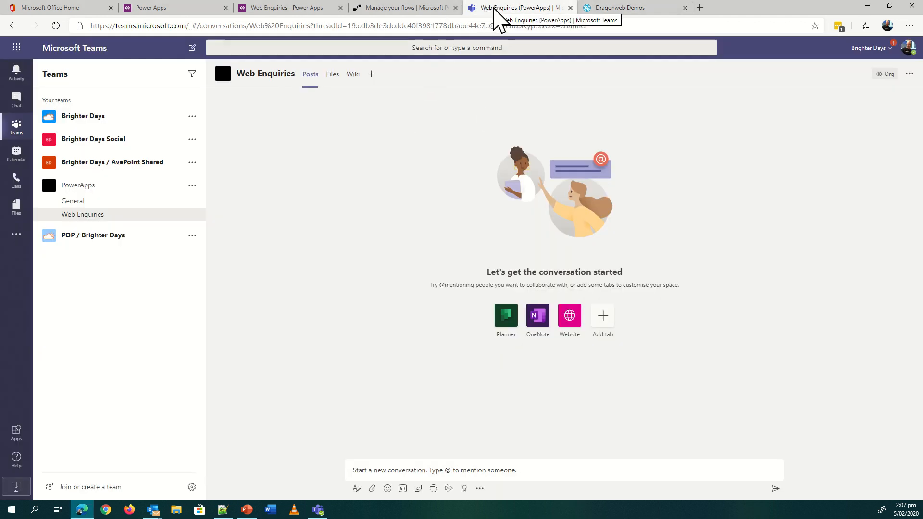
click(56, 26)
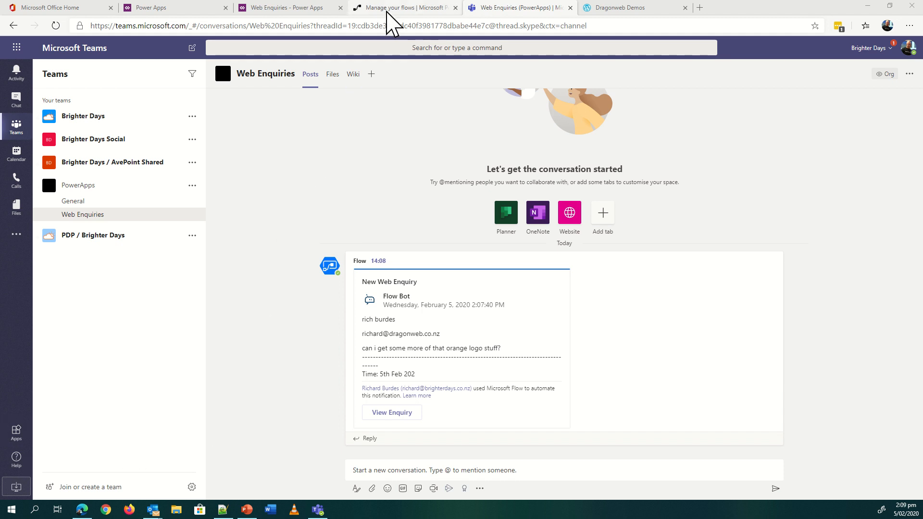
Step: Switch to Power Automate and view the full run history of the AdaptiveCard to Teams flow
click(389, 8)
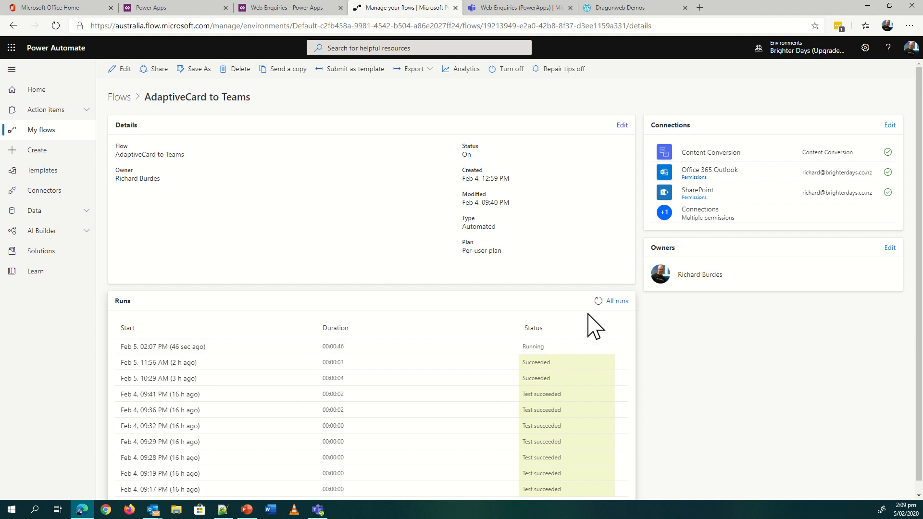
click(612, 302)
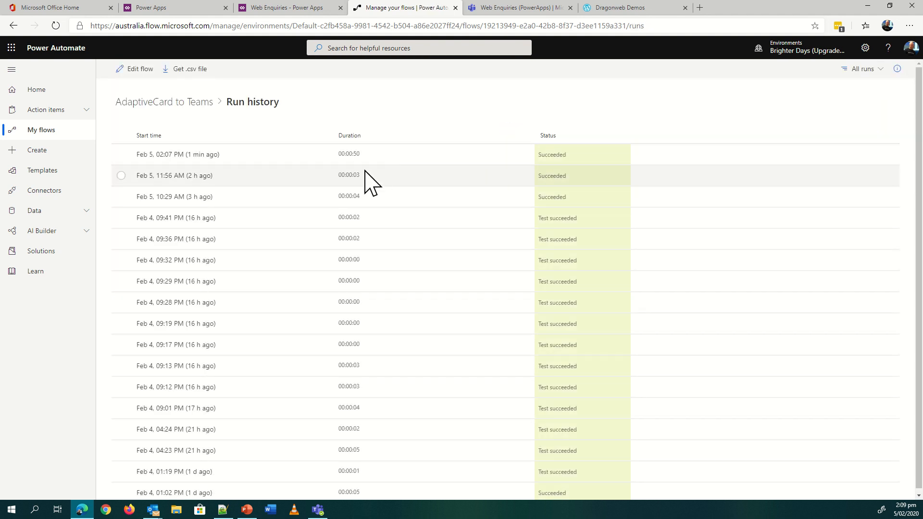
Step: Return to the Web Enquiries channel in Teams and add a thumbs-up reaction to the New Web Enquiry card
click(505, 10)
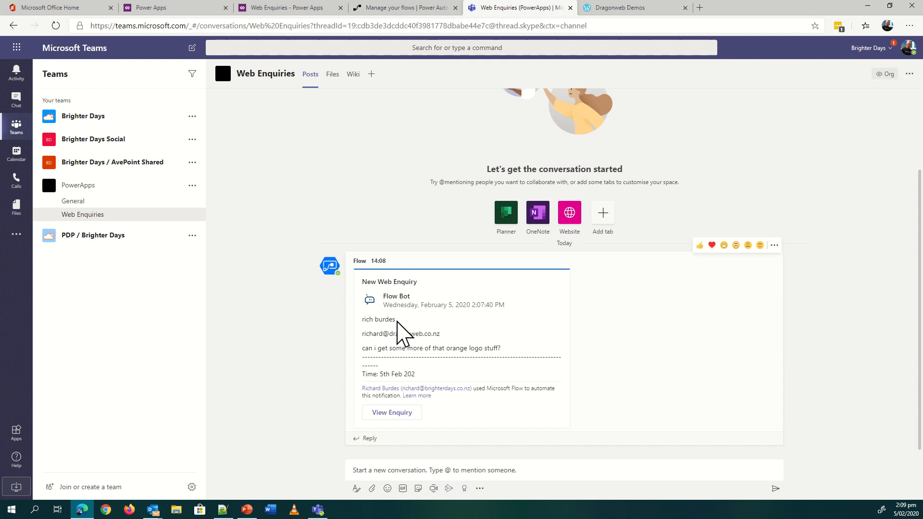
drag(397, 321, 365, 321)
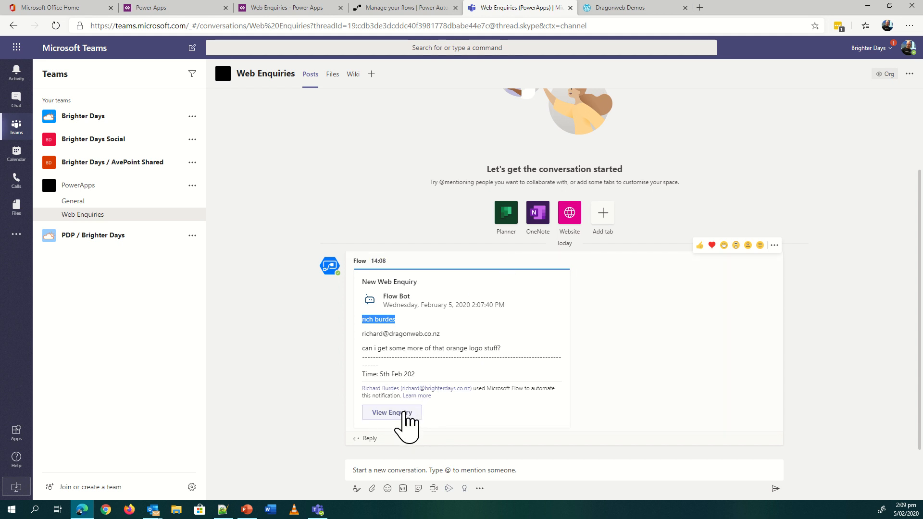
click(699, 246)
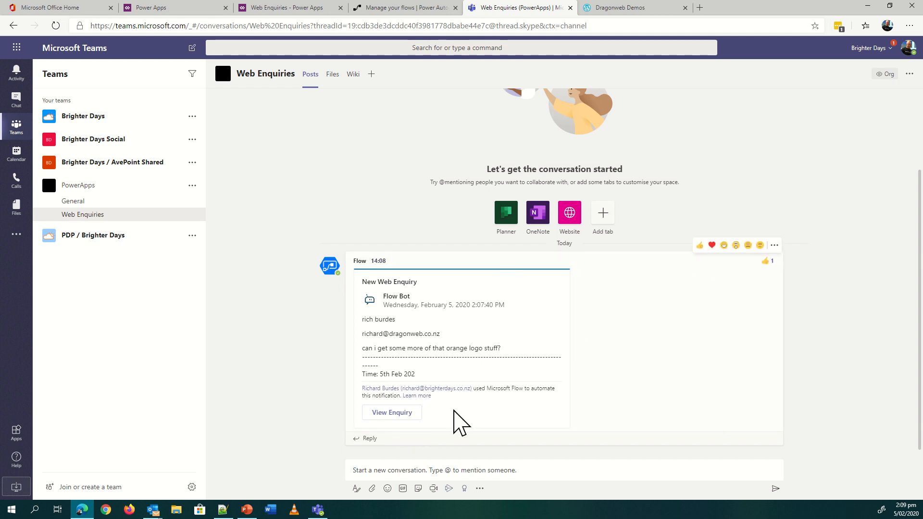
Step: Open the enquiry from the Teams card in the Web Enquiries app and set the status of enquiry 11 to Active
click(407, 413)
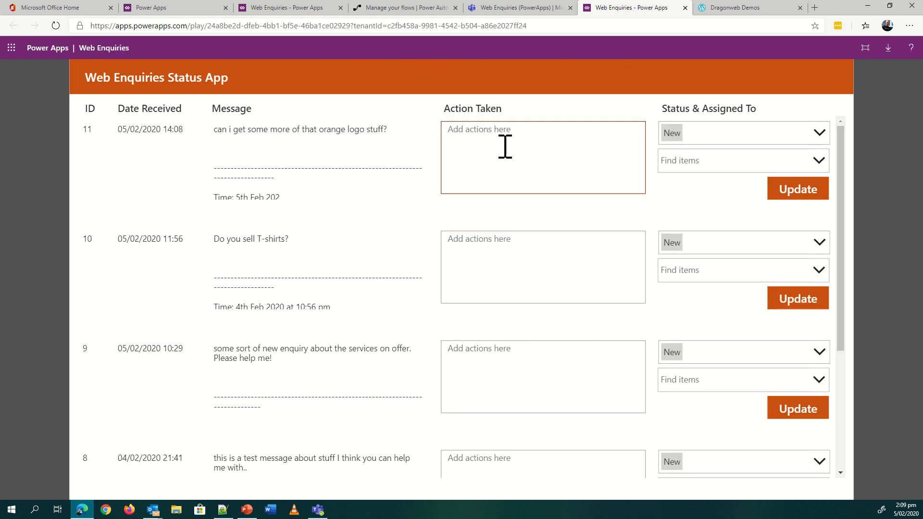
drag(387, 130, 220, 138)
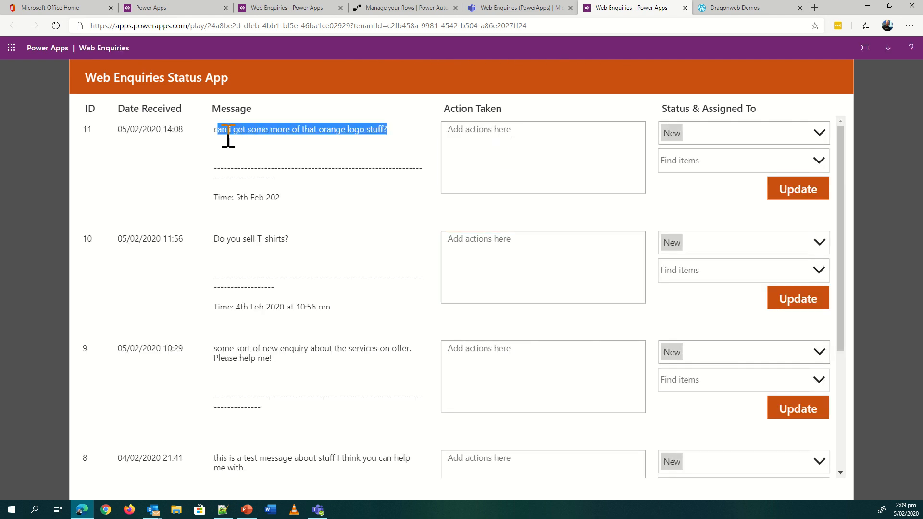
click(709, 136)
click(703, 204)
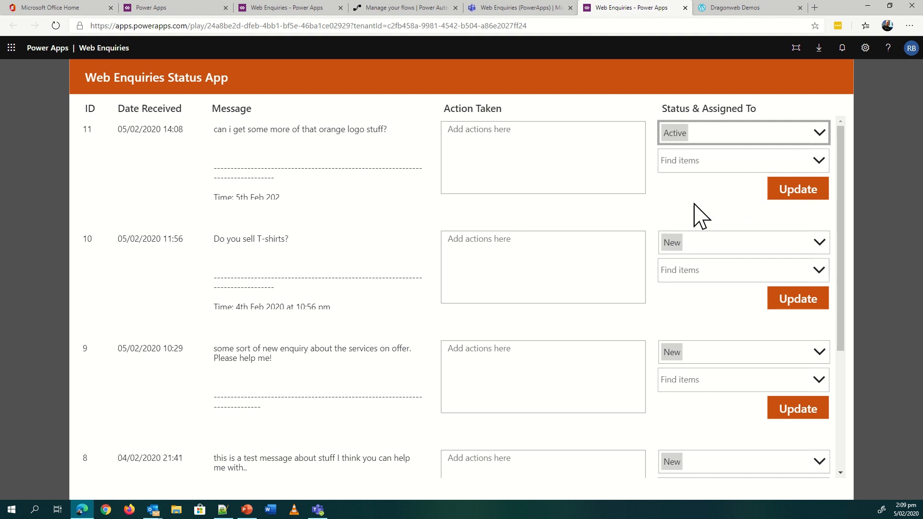
Step: Assign enquiry 11 to the Principal Consultant, enter "blah" as the action taken, and update the record
click(704, 161)
text(rich)
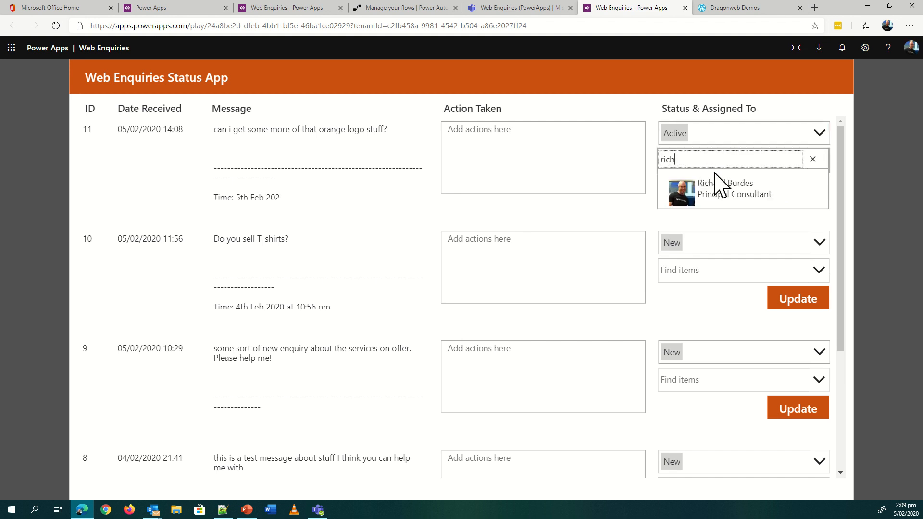
click(719, 182)
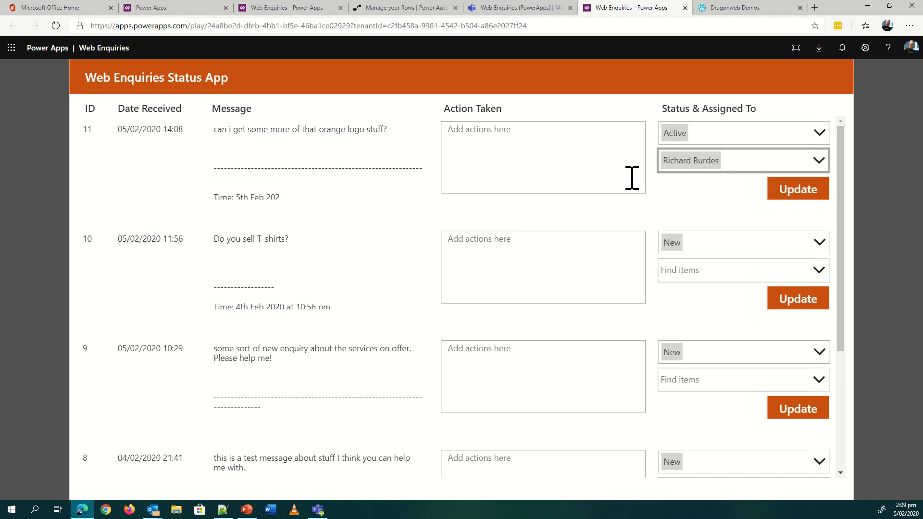
click(507, 141)
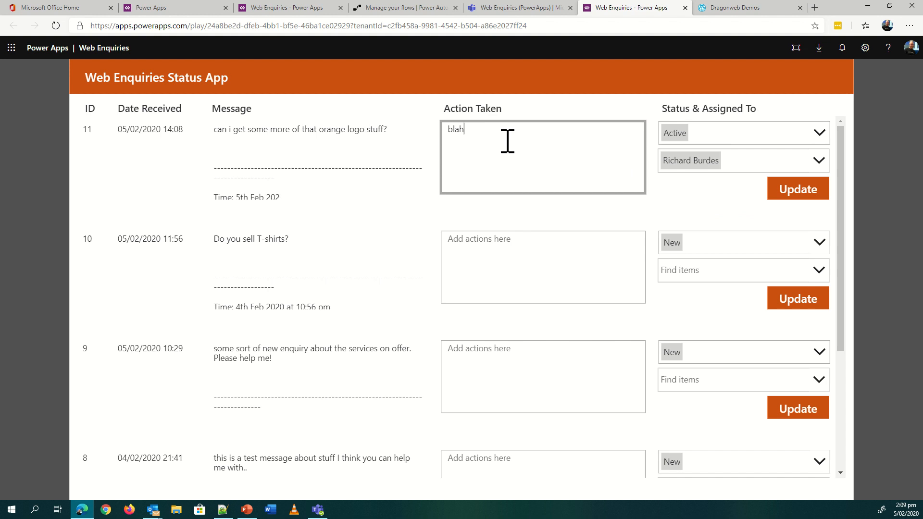
click(778, 194)
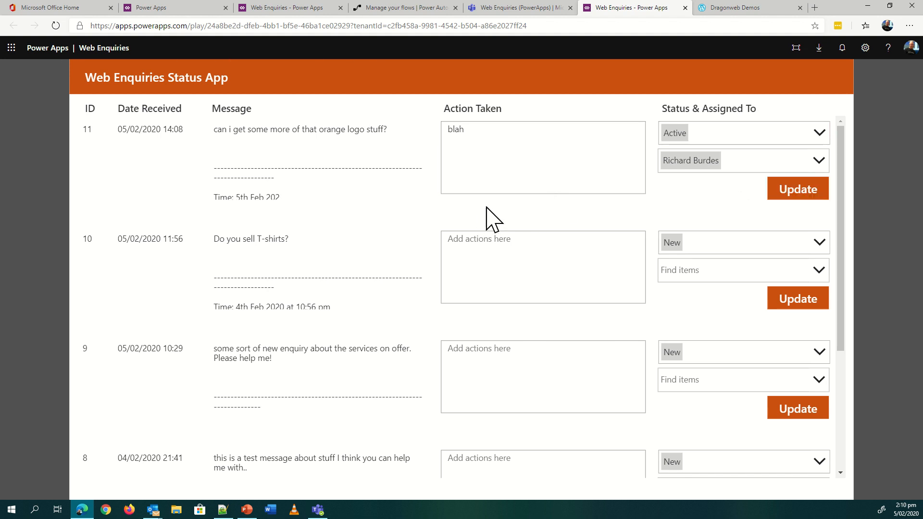
click(558, 174)
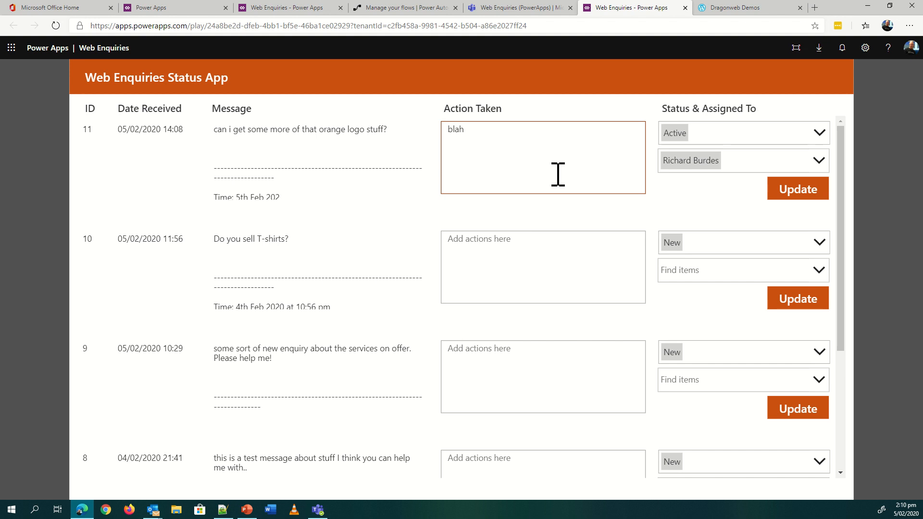
Step: Compare the New BD Web Enquiry email in Outlook with the message of enquiry 11 in the Web Enquiries app
click(496, 7)
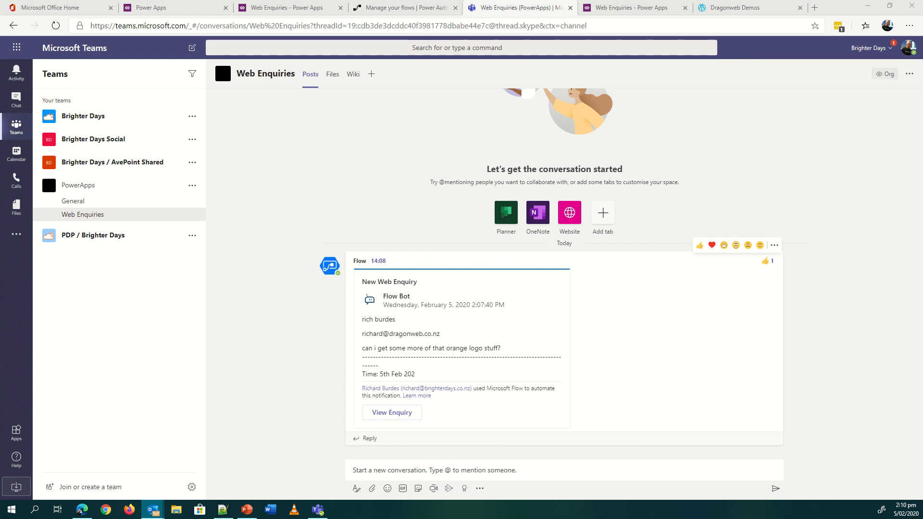
drag(0, 70, 898, 1)
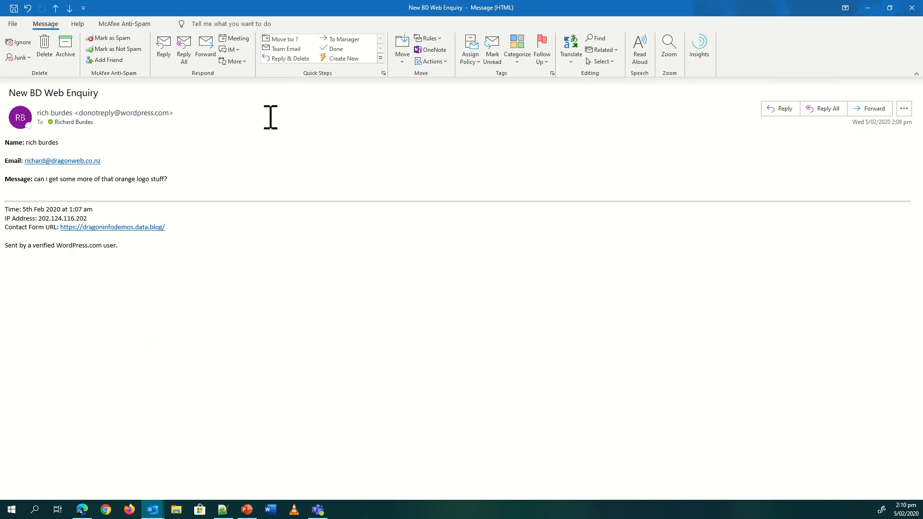
drag(178, 179, 10, 144)
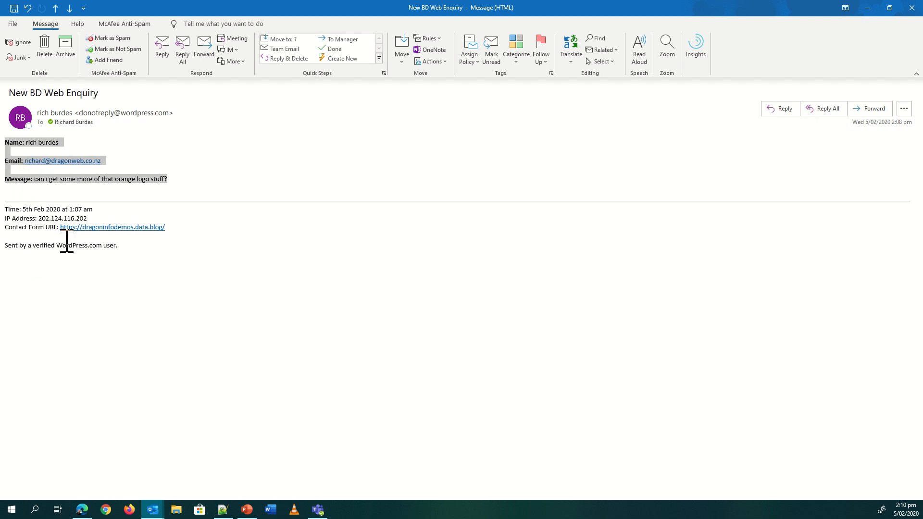
click(205, 160)
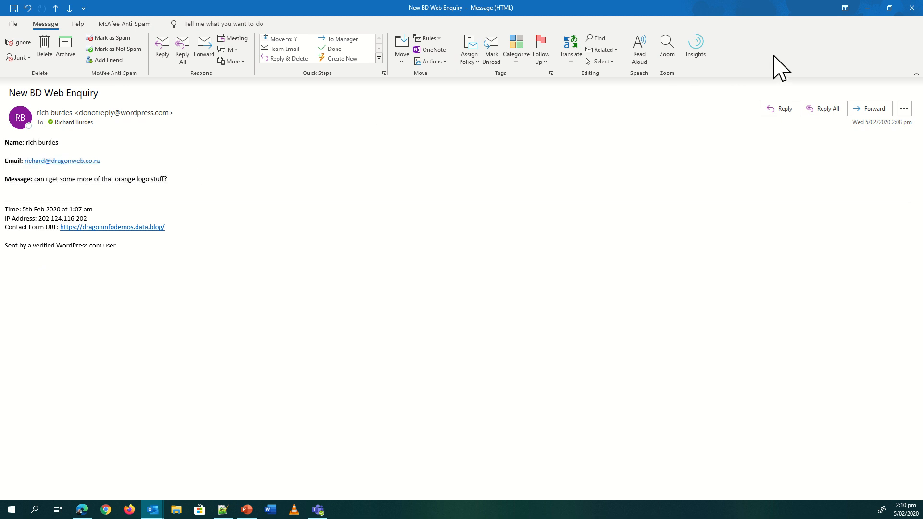
click(869, 8)
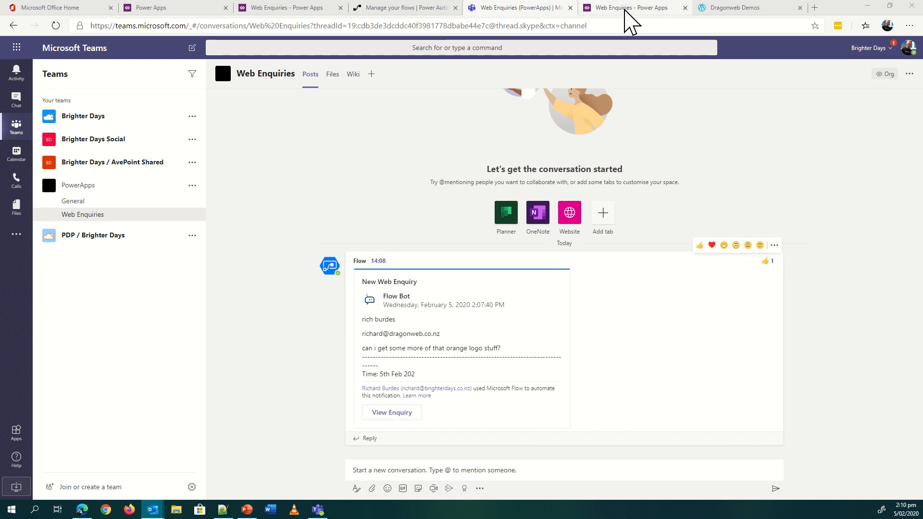
click(625, 8)
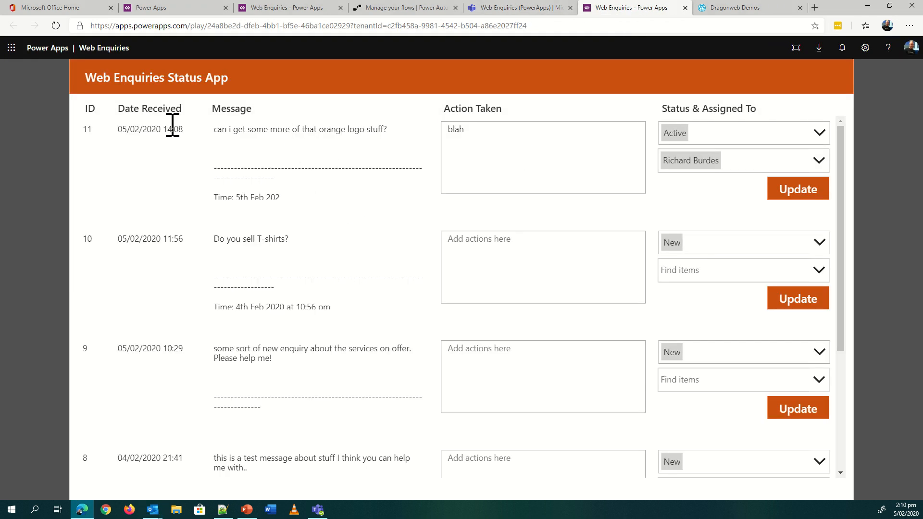
drag(215, 129, 388, 129)
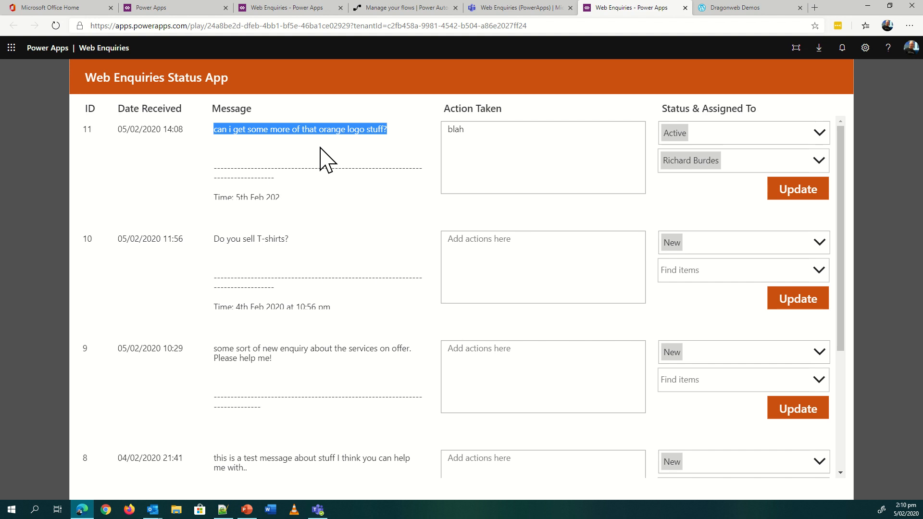
Step: Open the AdaptiveCard to Teams flow for editing in Power Automate and look through its sequence of actions
click(398, 6)
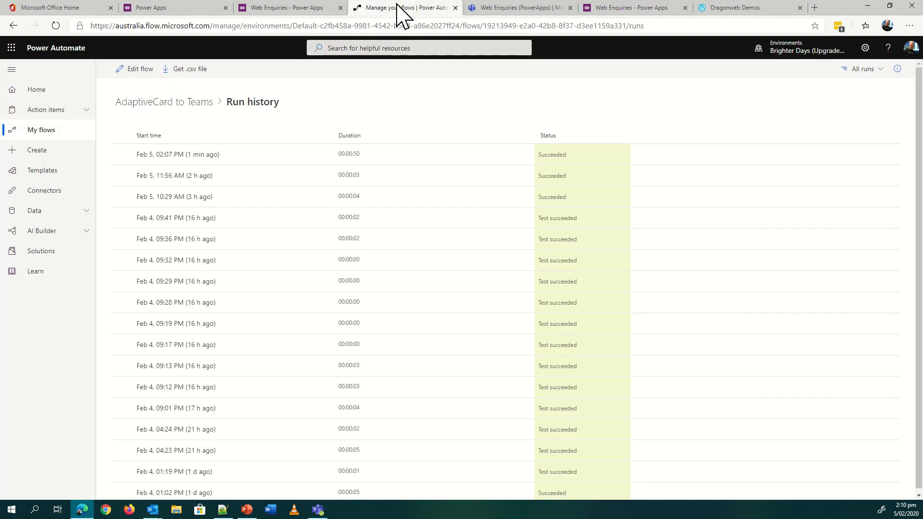
click(137, 69)
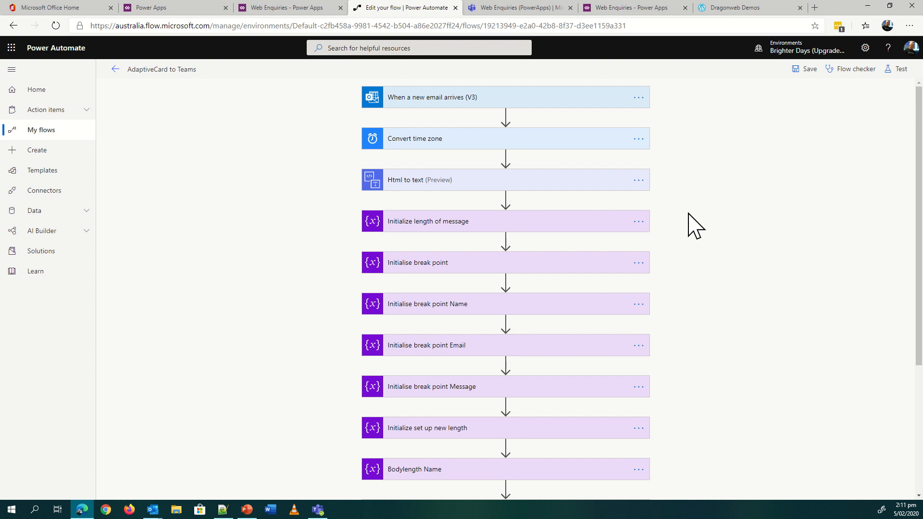
scroll(404, 303, down, 4)
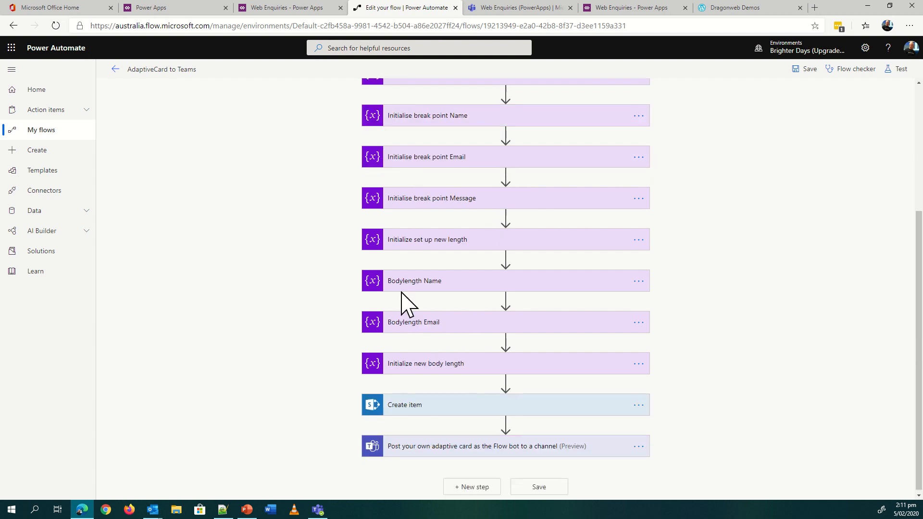
scroll(366, 346, up, 4)
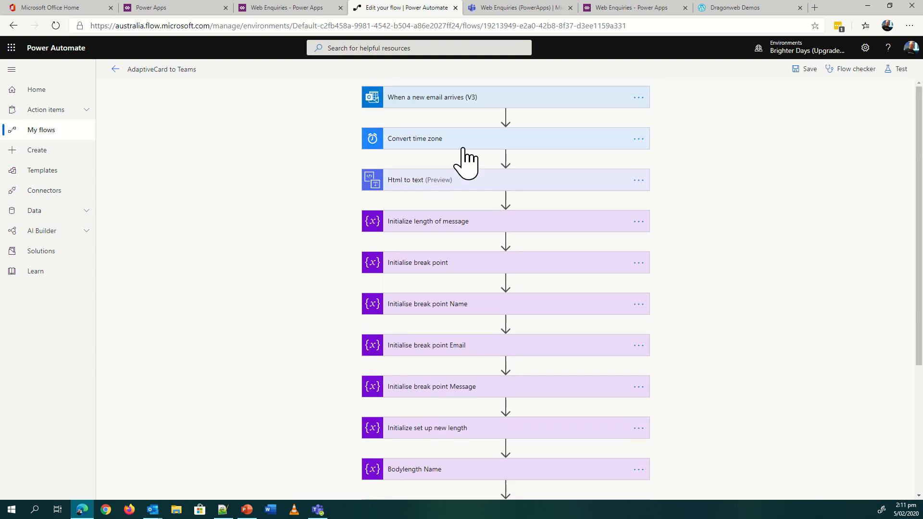
Step: Expand the "When a new email arrives (V3)" trigger and examine its subject filter
click(426, 98)
click(407, 138)
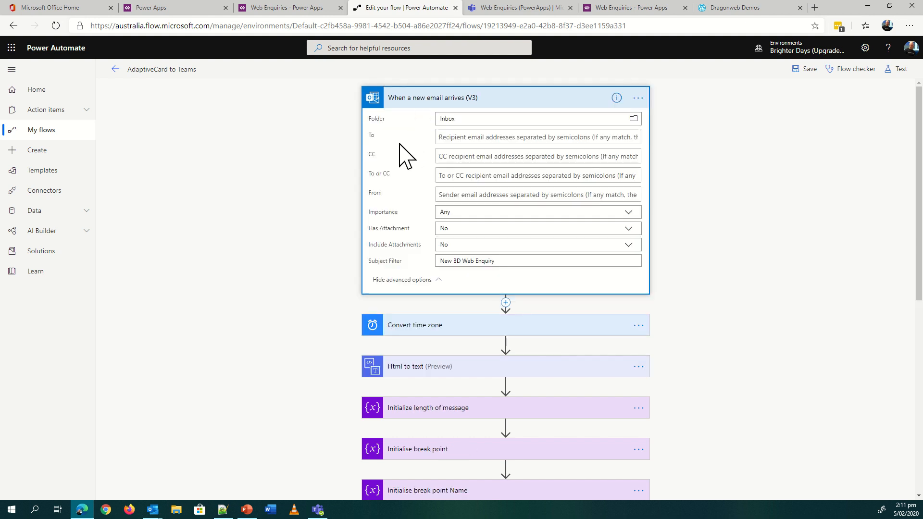
drag(497, 263, 442, 261)
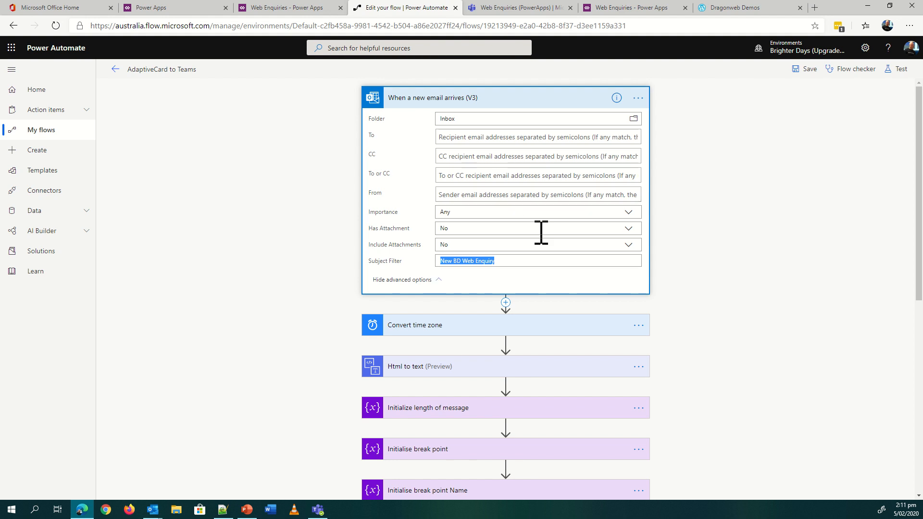
click(721, 251)
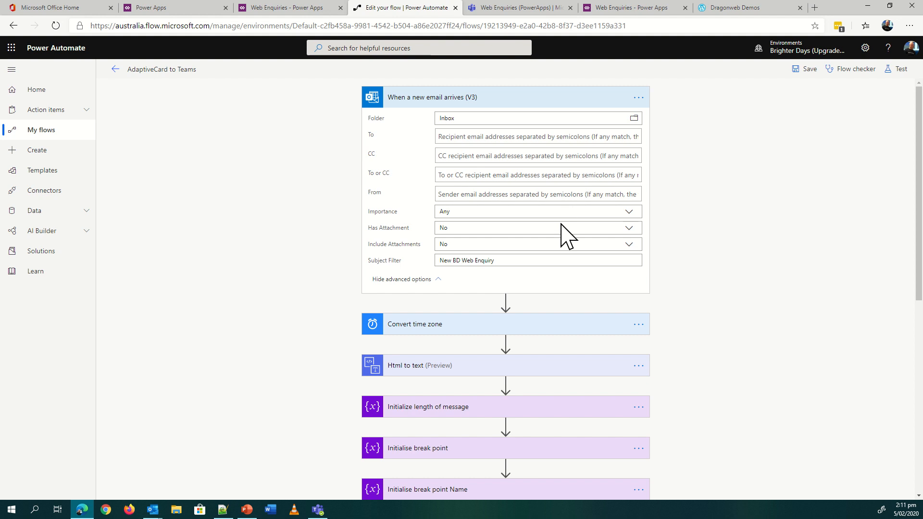
Step: Expand the Convert time zone and Html to text actions to examine their settings
click(429, 325)
scroll(736, 272, down, 3)
scroll(737, 260, down, 1)
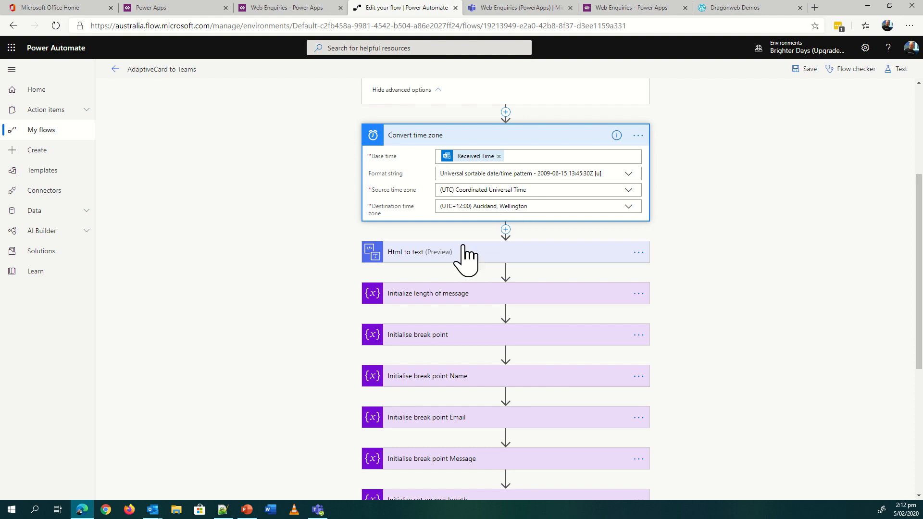
click(446, 252)
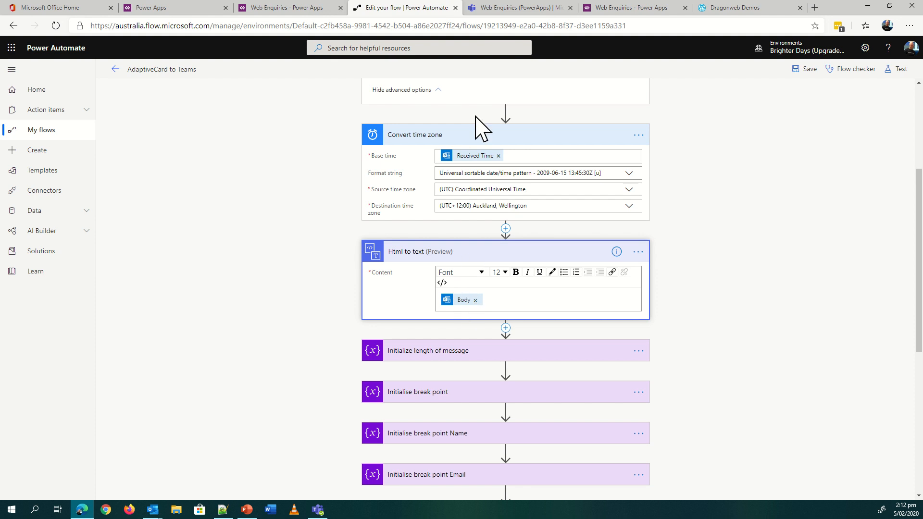
Step: Leave the flow editor and open the details of the Feb 5, 02:07 PM run of the flow
click(116, 69)
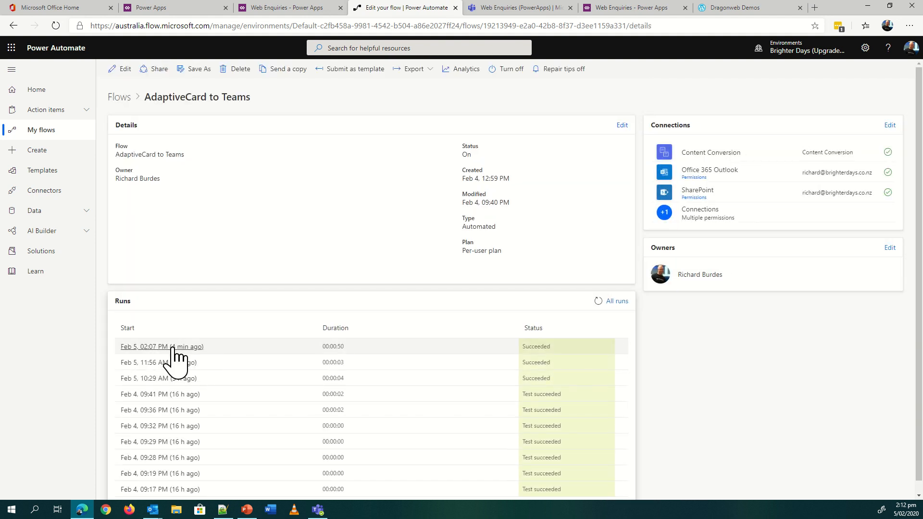
click(173, 357)
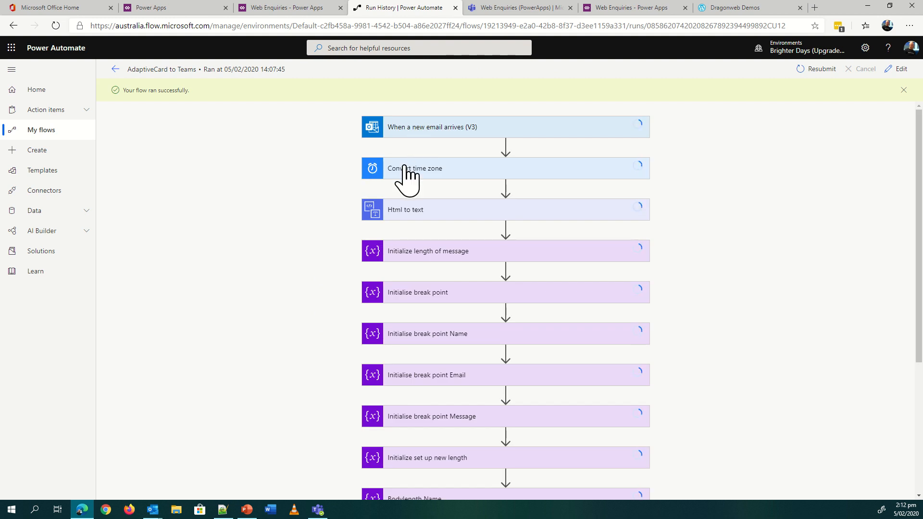
Step: Expand the "When a new email arrives (V3)" trigger in the run and examine its inputs and outputs
click(416, 128)
scroll(504, 313, down, 1)
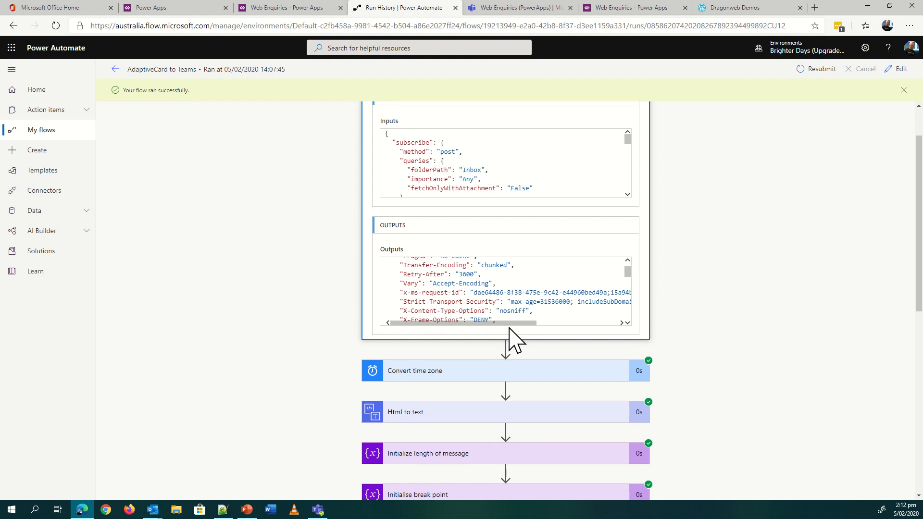
scroll(488, 288, down, 10)
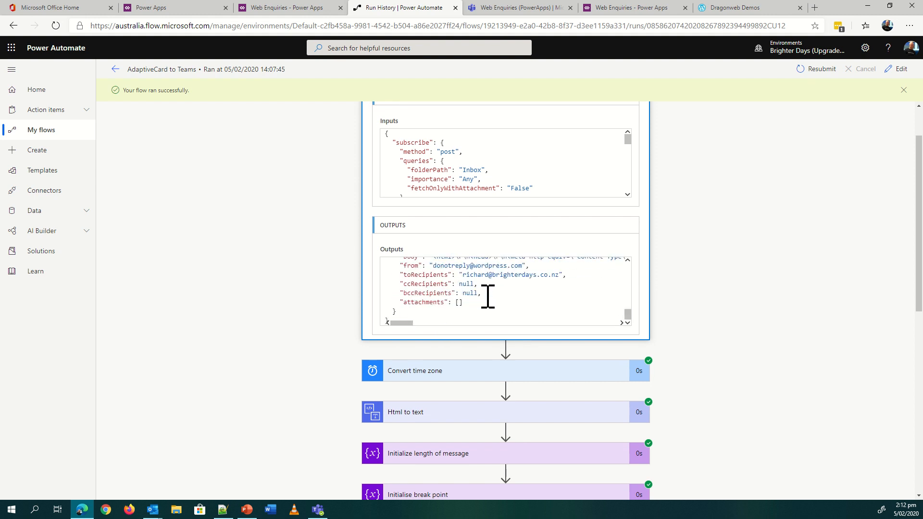
scroll(488, 297, up, 1)
scroll(489, 297, down, 5)
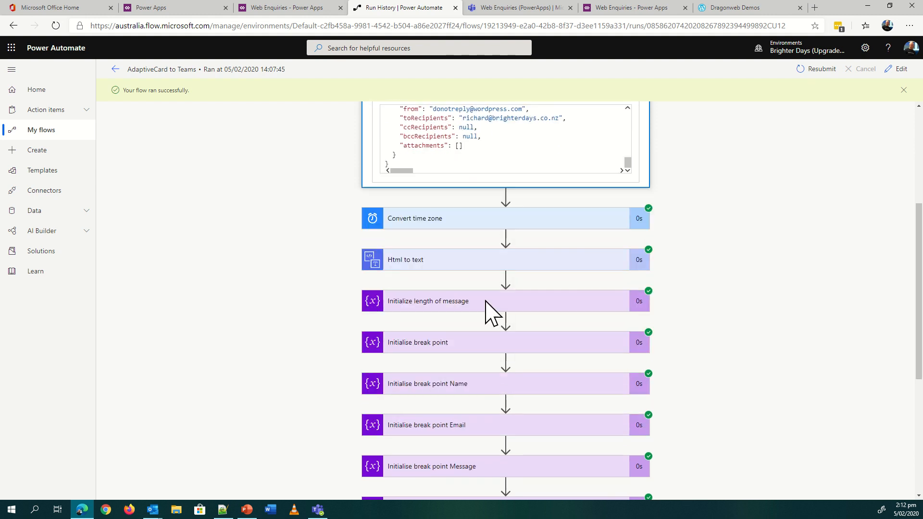
scroll(639, 214, up, 5)
scroll(583, 216, down, 6)
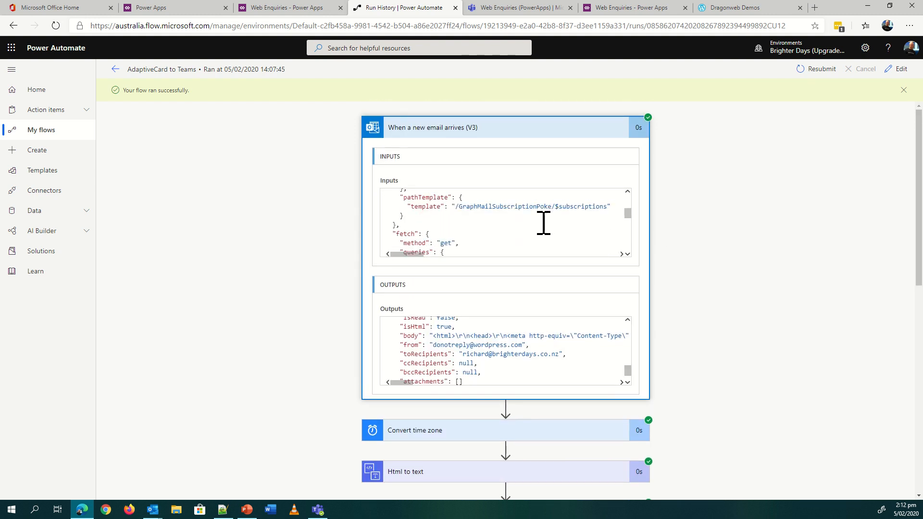
scroll(533, 231, down, 6)
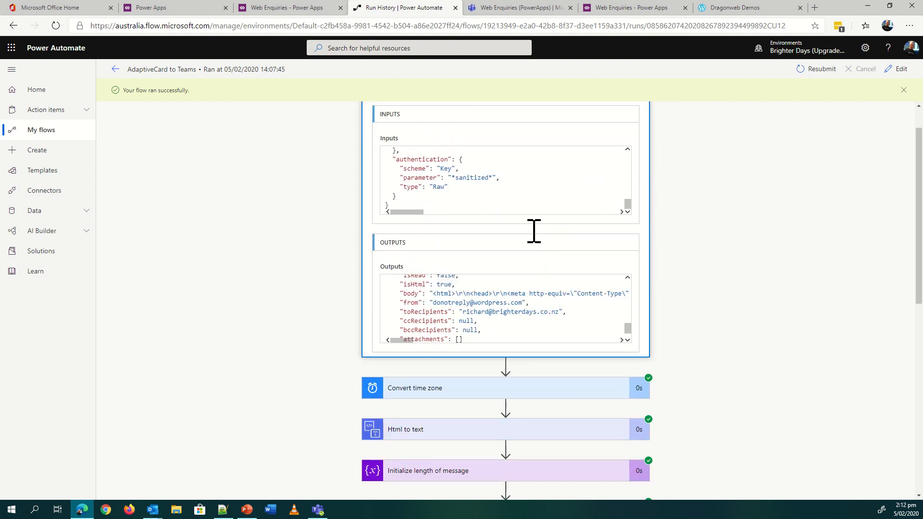
scroll(606, 221, up, 3)
scroll(690, 220, down, 4)
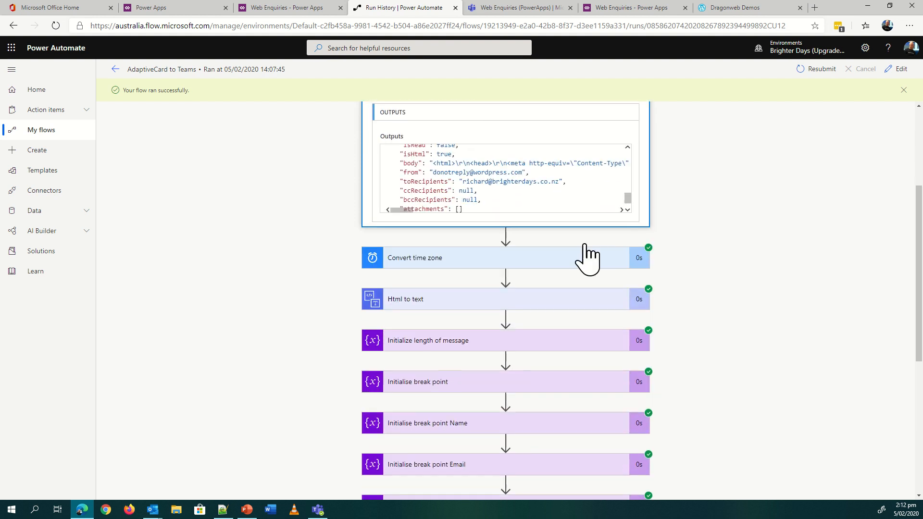
Step: Expand the Html to text action and compare its HTML input content with the plain text output
click(564, 289)
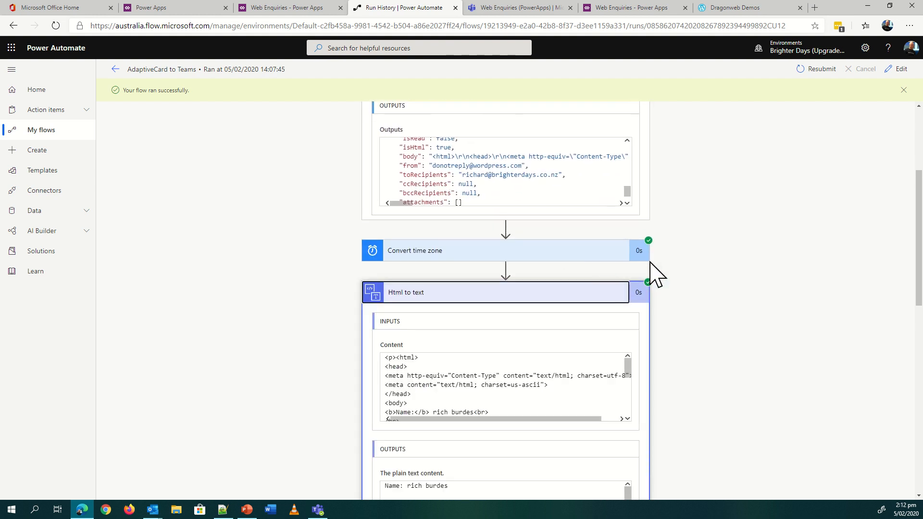
scroll(707, 264, down, 4)
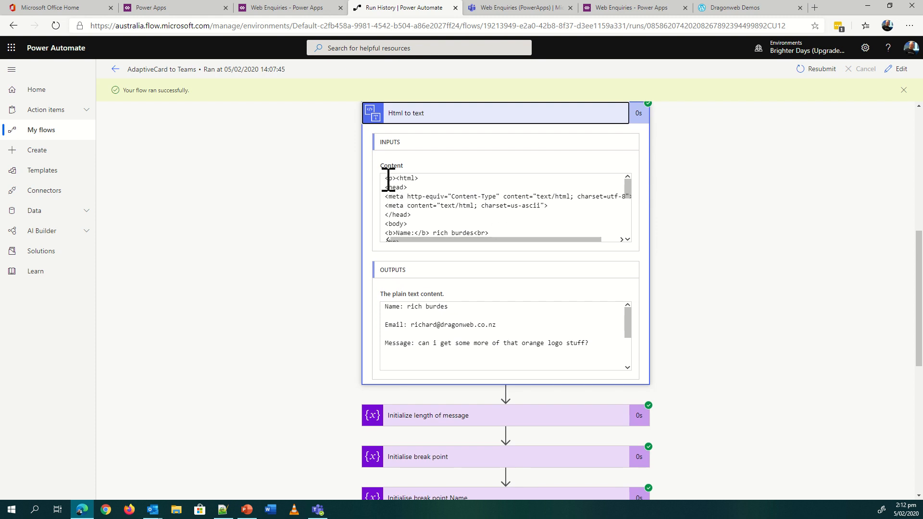
drag(388, 179, 416, 230)
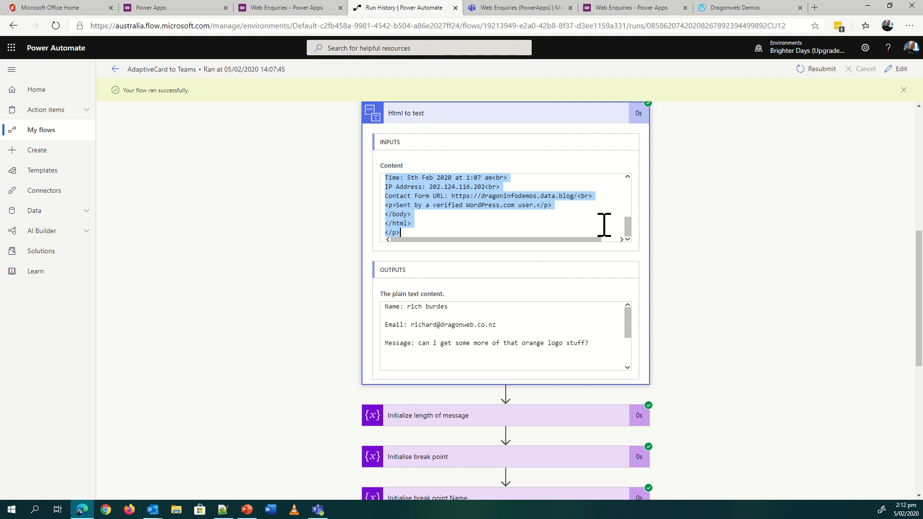
click(462, 216)
scroll(435, 229, up, 1)
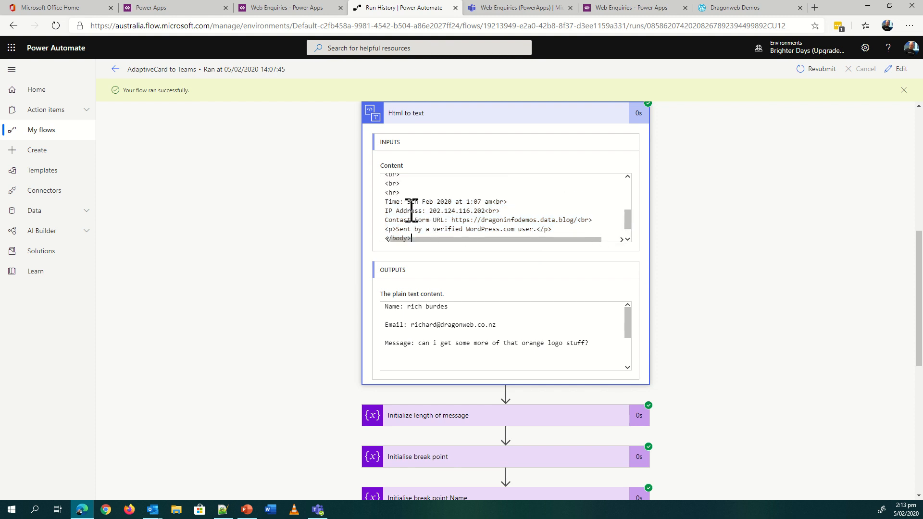
scroll(409, 213, up, 2)
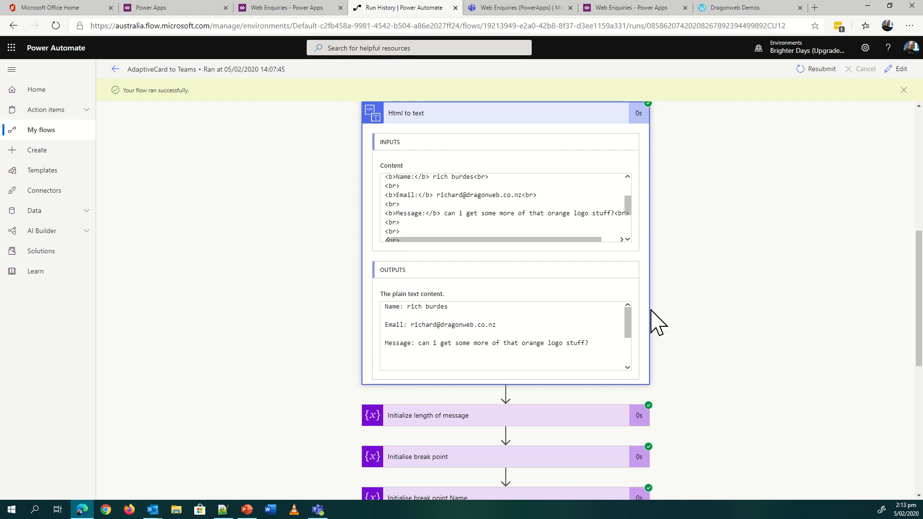
scroll(692, 291, down, 3)
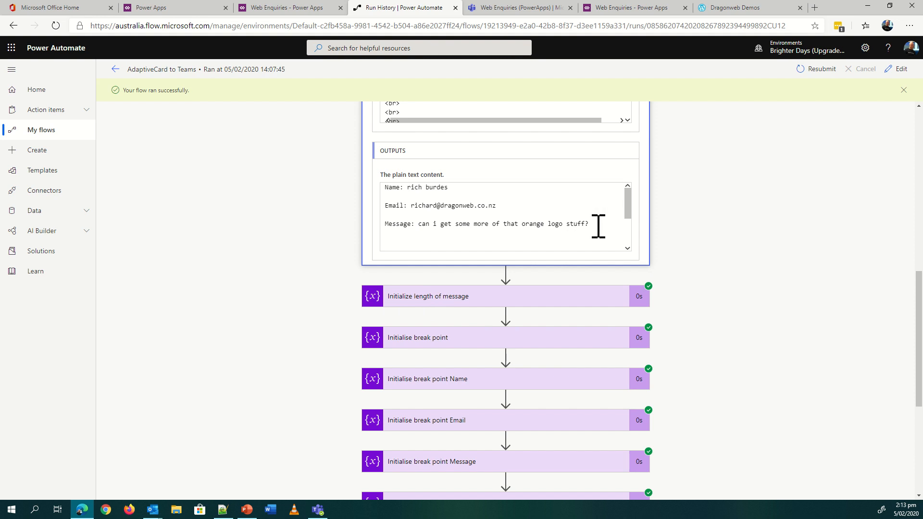
scroll(491, 231, up, 1)
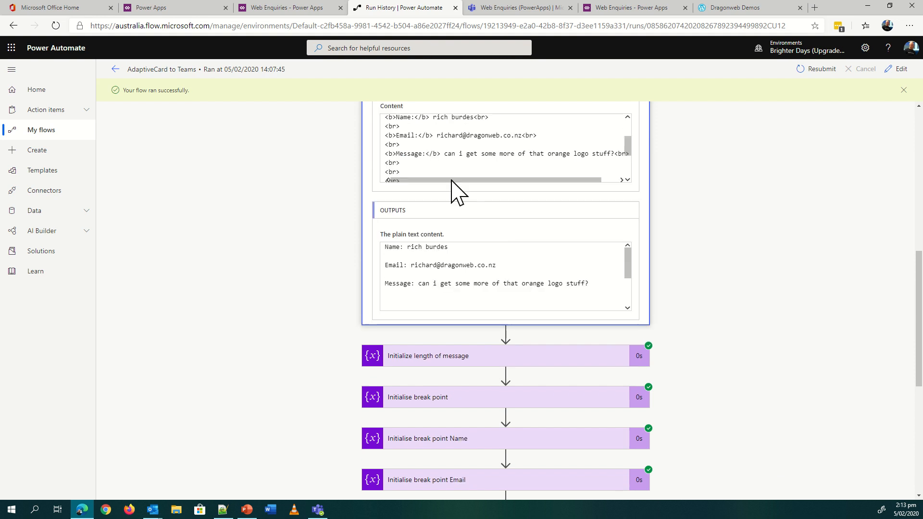
scroll(432, 155, down, 1)
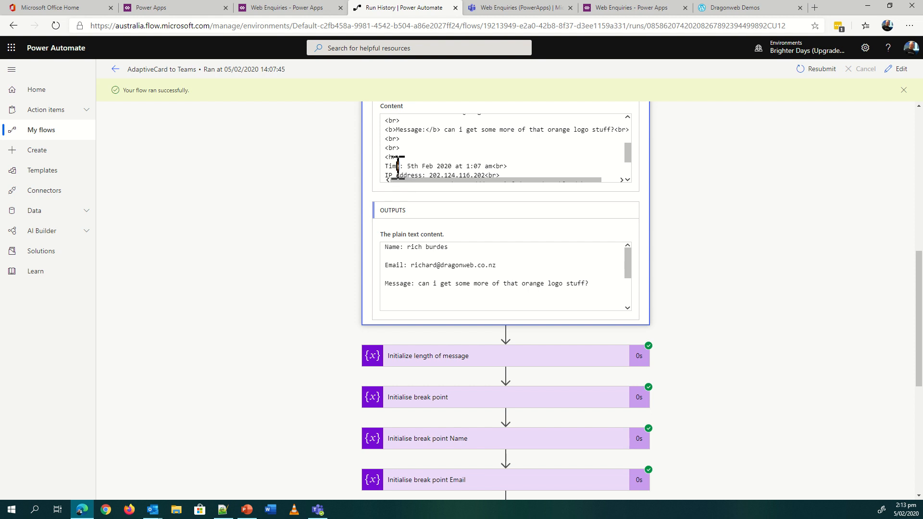
Step: Highlight the Time and Message labels and the sender's name and email in the Html to text input and output
drag(389, 166, 406, 166)
drag(427, 130, 396, 129)
scroll(429, 151, up, 1)
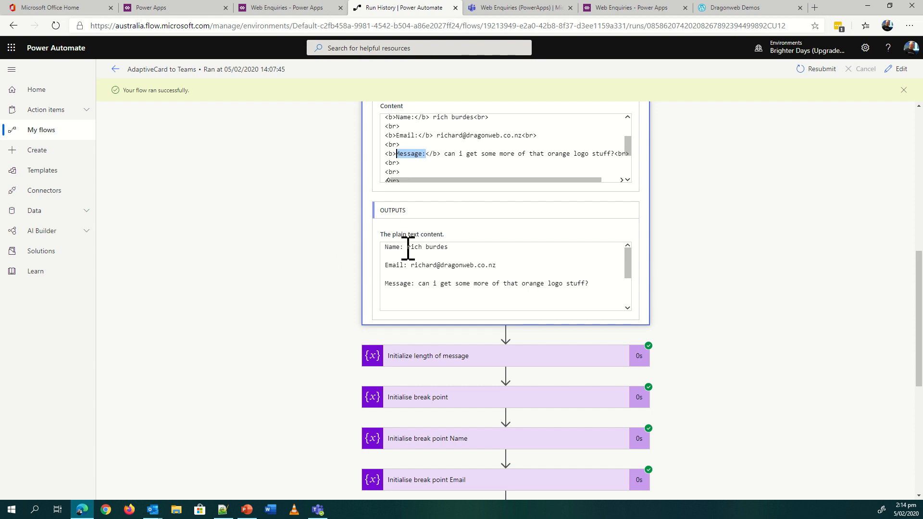
drag(409, 247, 449, 247)
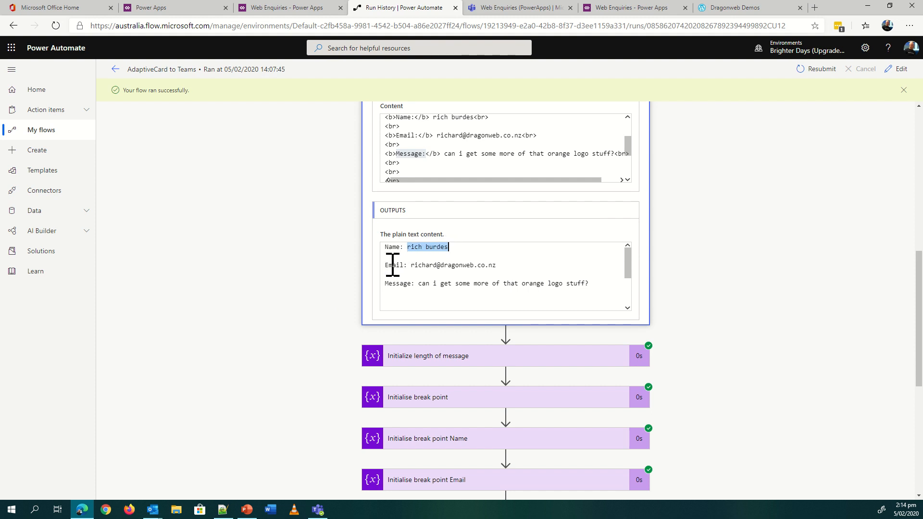
drag(409, 266, 496, 265)
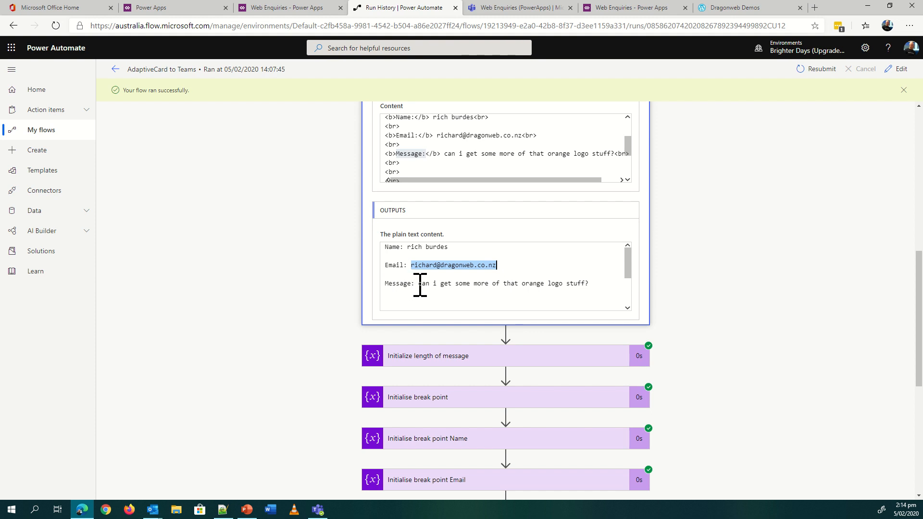
drag(412, 284, 393, 284)
scroll(426, 160, down, 1)
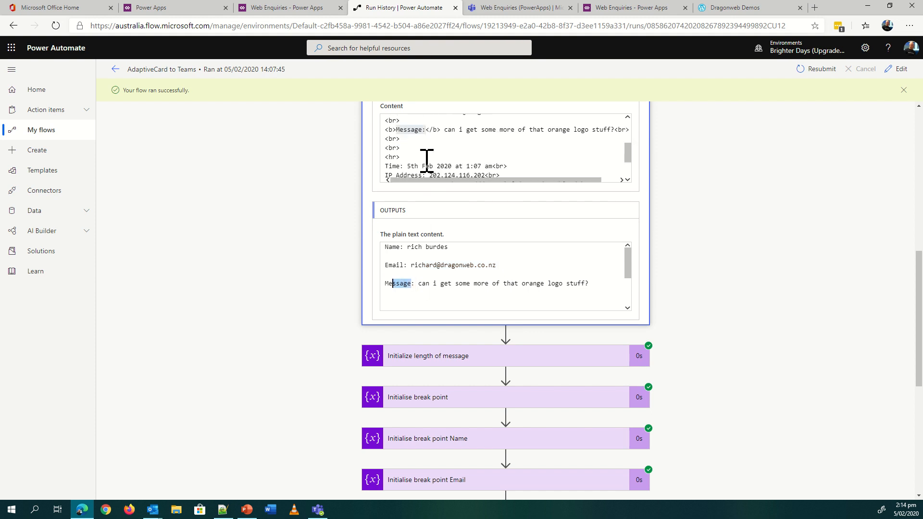
click(401, 166)
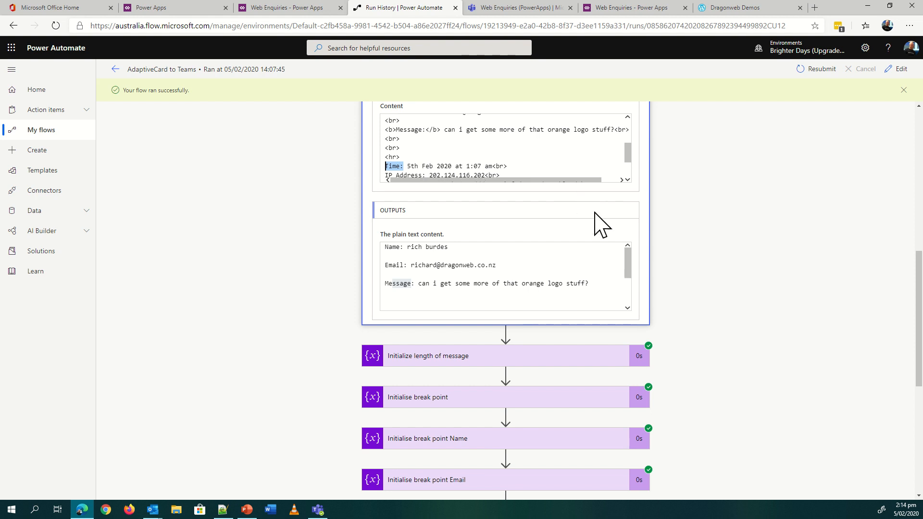
Step: Expand the Initialize length of message and Initialise break point actions to examine their variables
scroll(691, 252, down, 2)
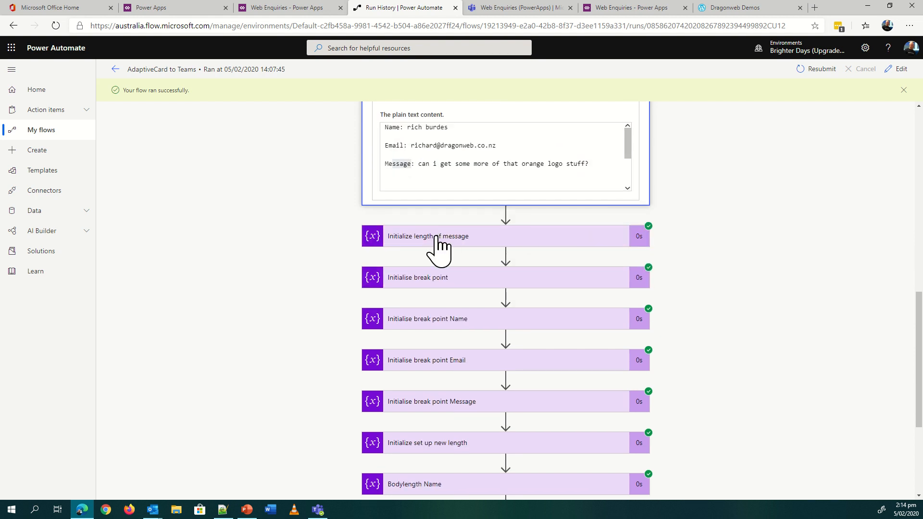
click(438, 236)
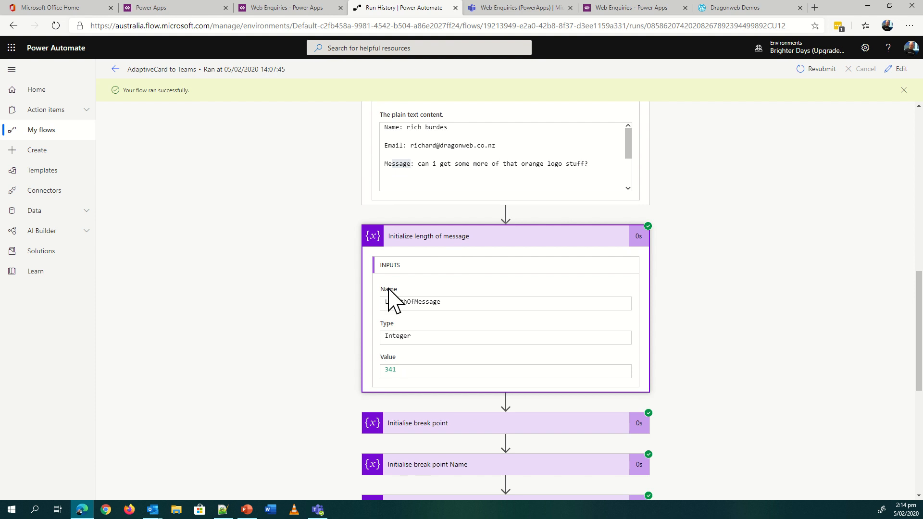
scroll(397, 357, down, 2)
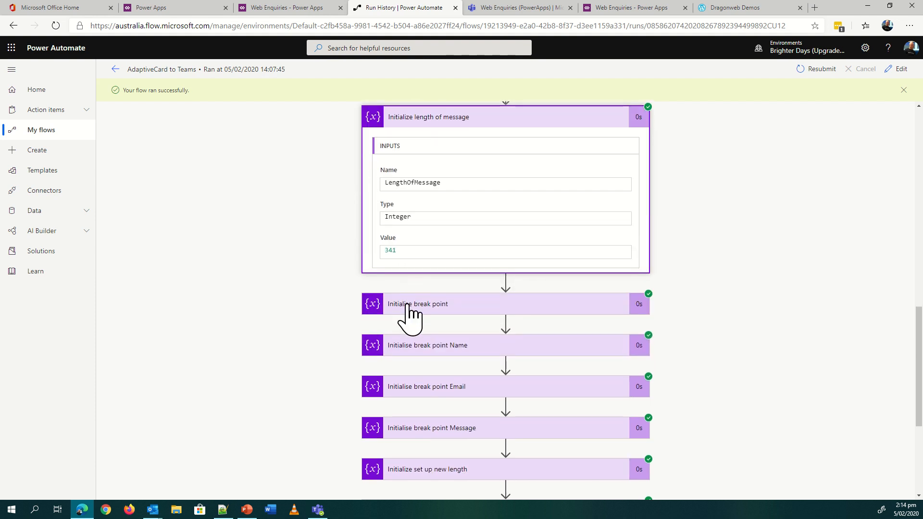
click(407, 320)
scroll(346, 300, down, 3)
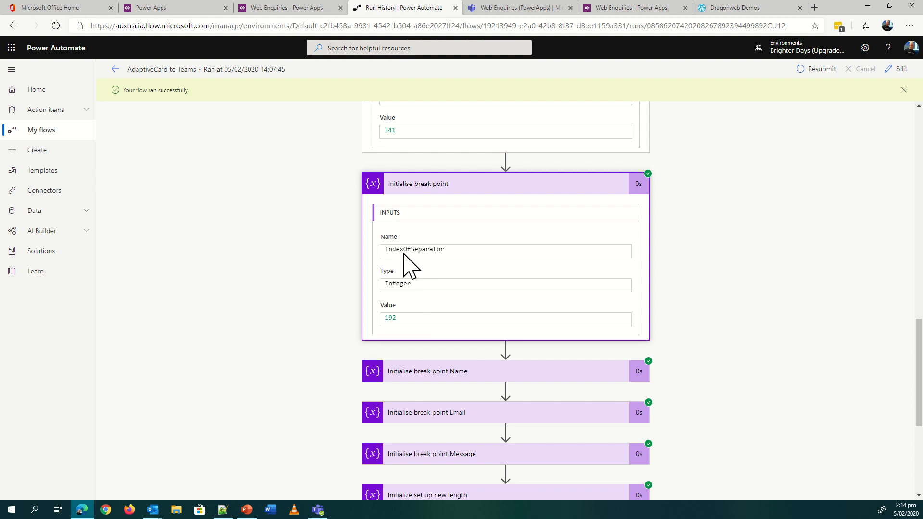
Step: Compare the full plain text output of Html to text with the LengthOfMessage and IndexOfSeparator values
scroll(408, 262, up, 6)
scroll(421, 231, up, 3)
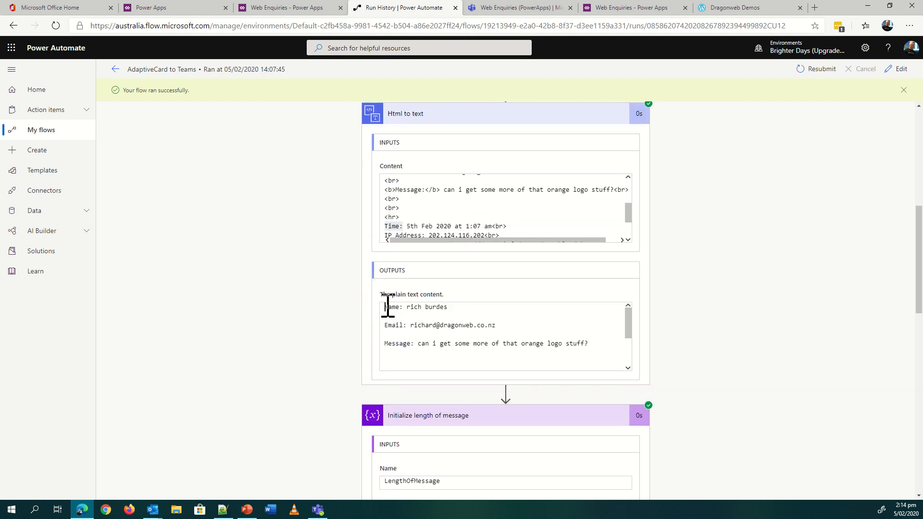
click(551, 331)
scroll(594, 340, down, 3)
scroll(595, 340, down, 8)
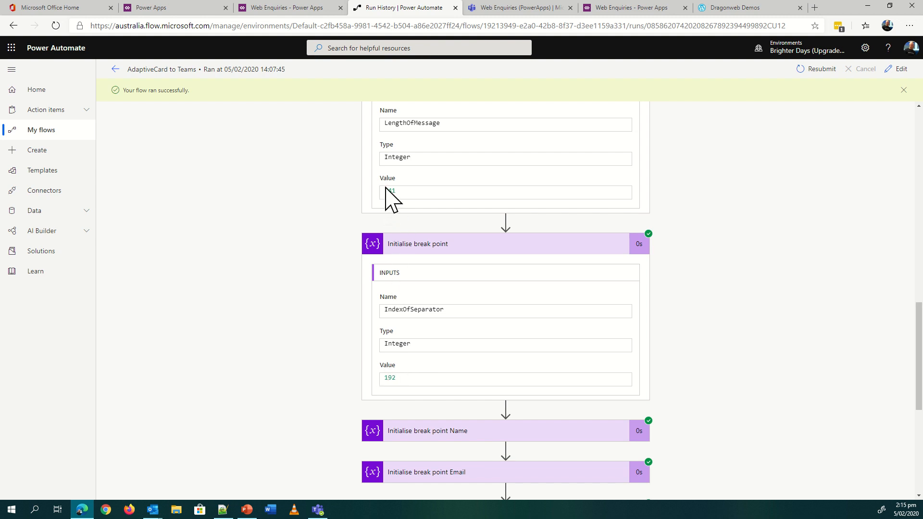
scroll(389, 195, up, 4)
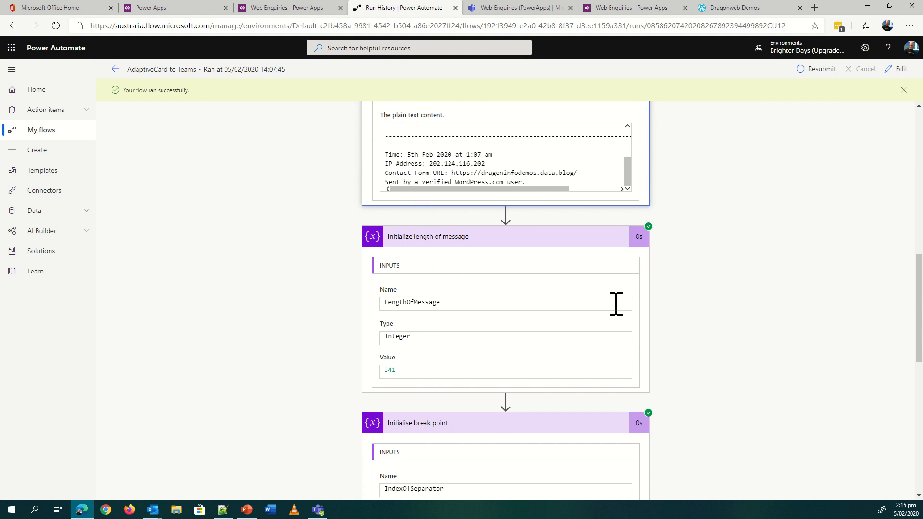
scroll(425, 301, down, 4)
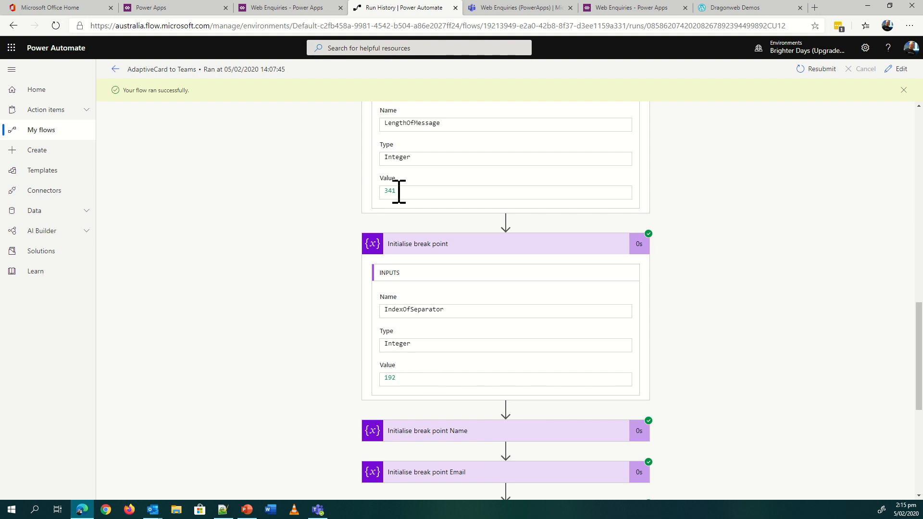
Step: Examine the expanded Initialise break point actions for Name, Email and Message, and return to the flow's details page
scroll(704, 288, down, 4)
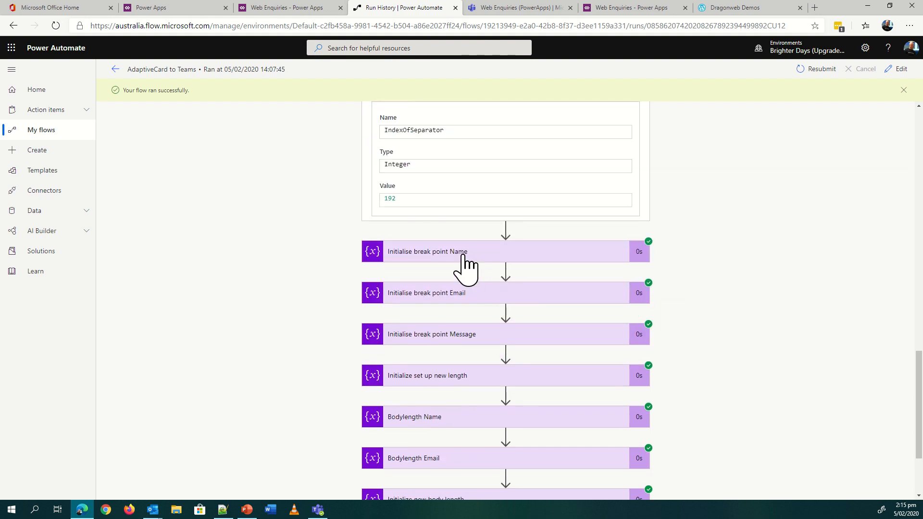
click(463, 254)
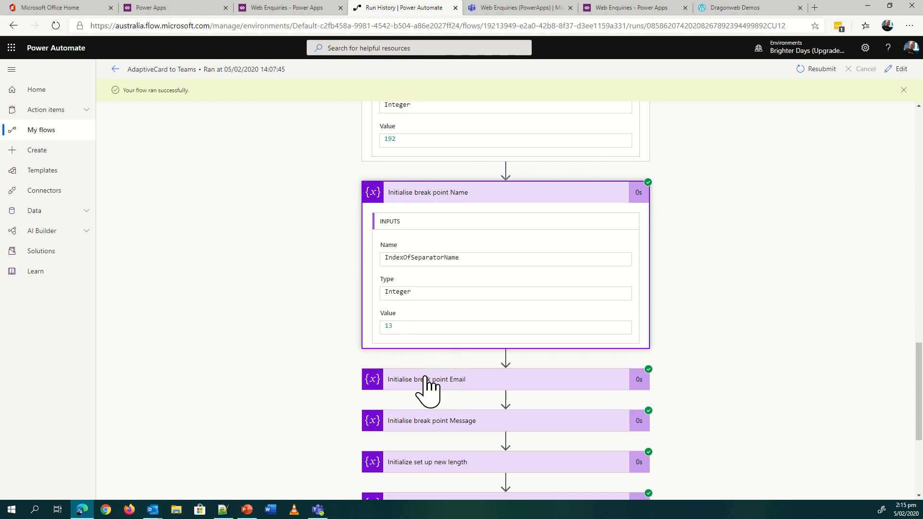
click(465, 379)
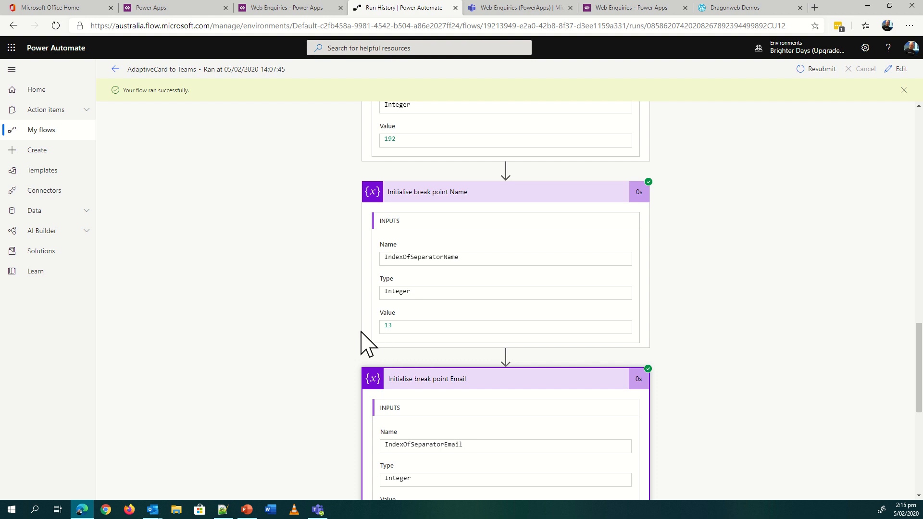
scroll(413, 344, down, 3)
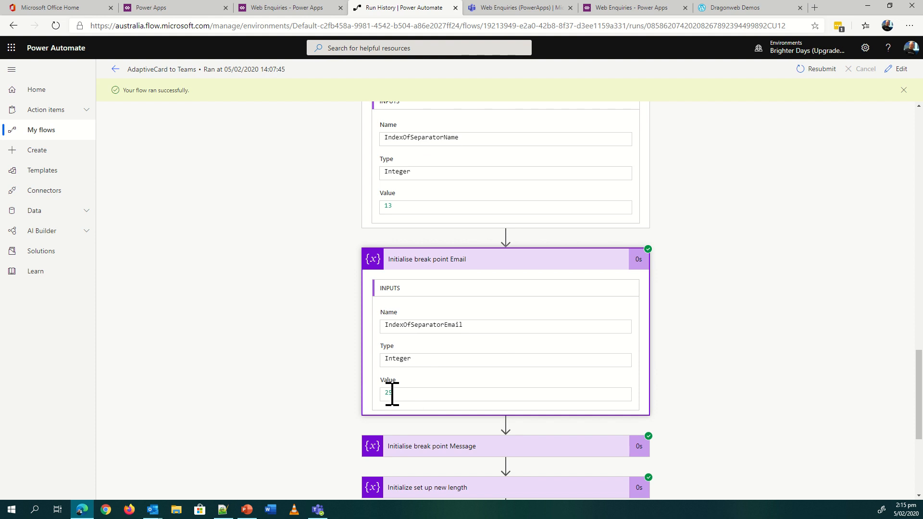
scroll(392, 393, down, 3)
click(433, 329)
scroll(484, 346, down, 1)
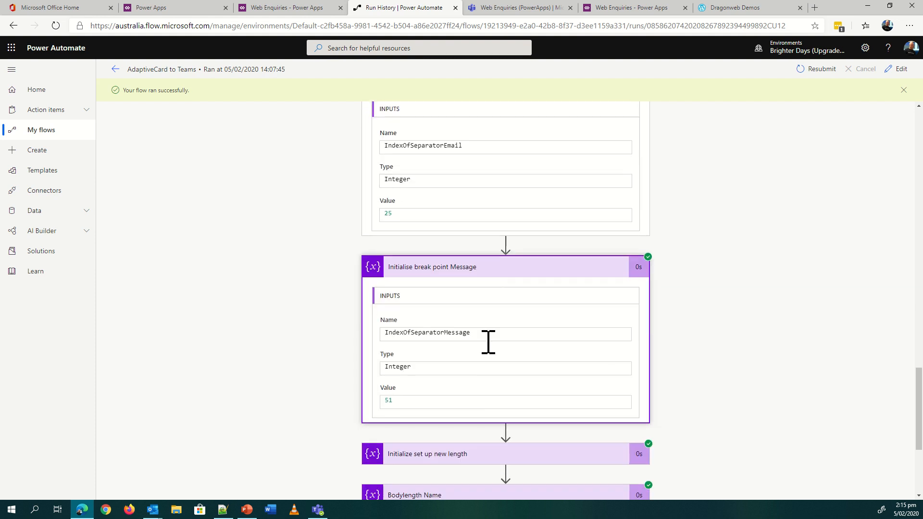
scroll(452, 351, down, 1)
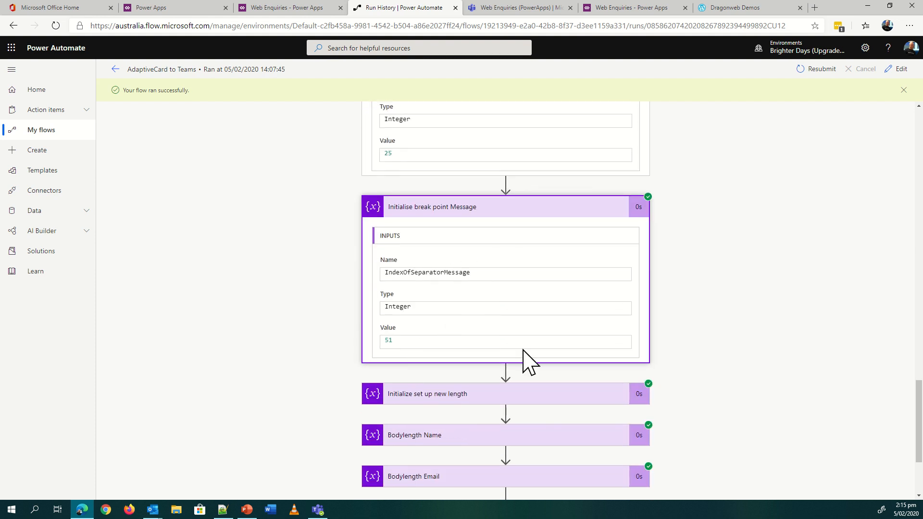
scroll(552, 358, down, 2)
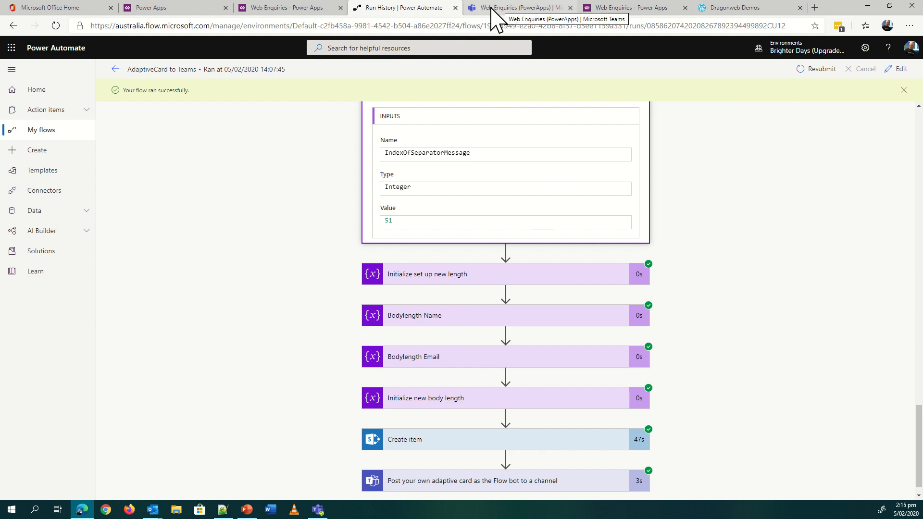
click(115, 69)
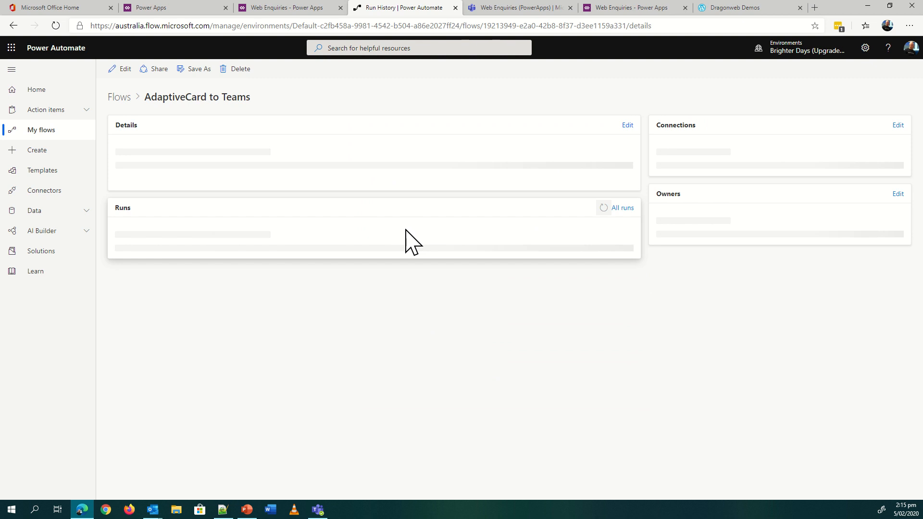
Step: Open the flow for editing and examine the Initialize length of message expression alongside the Html to text content
click(121, 69)
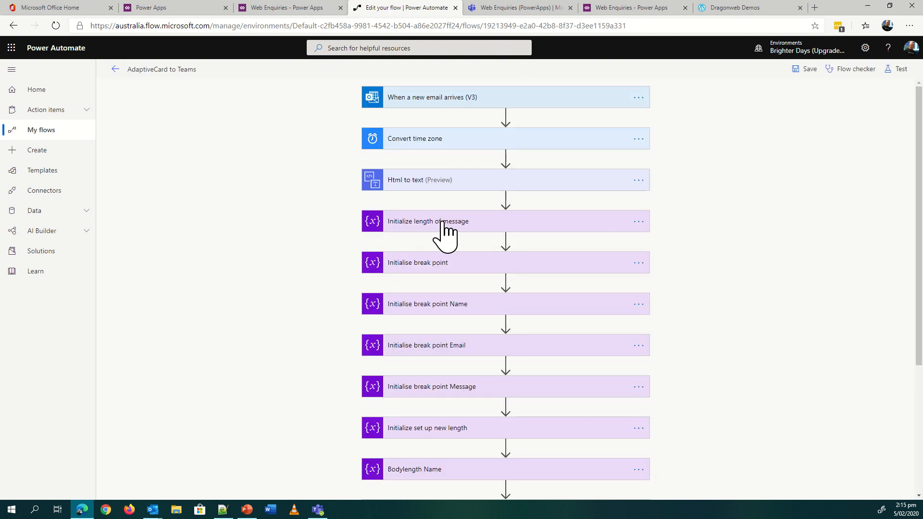
click(442, 222)
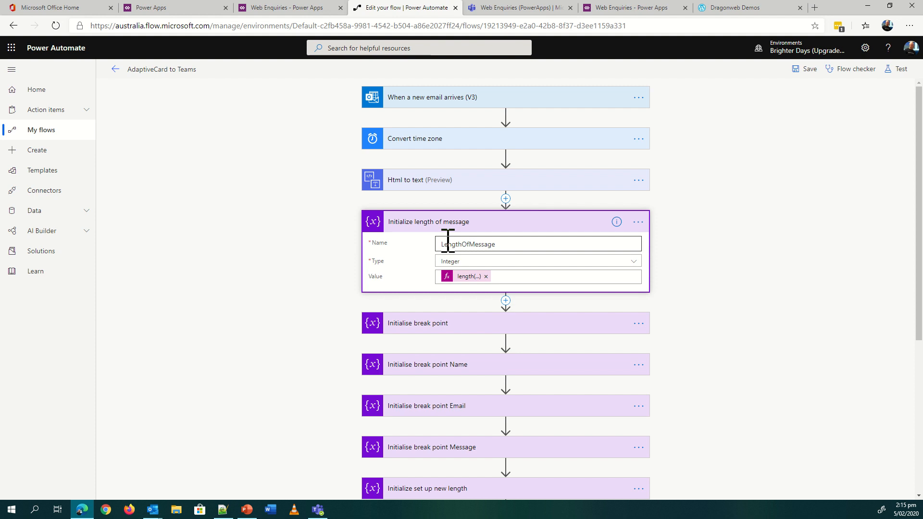
click(469, 277)
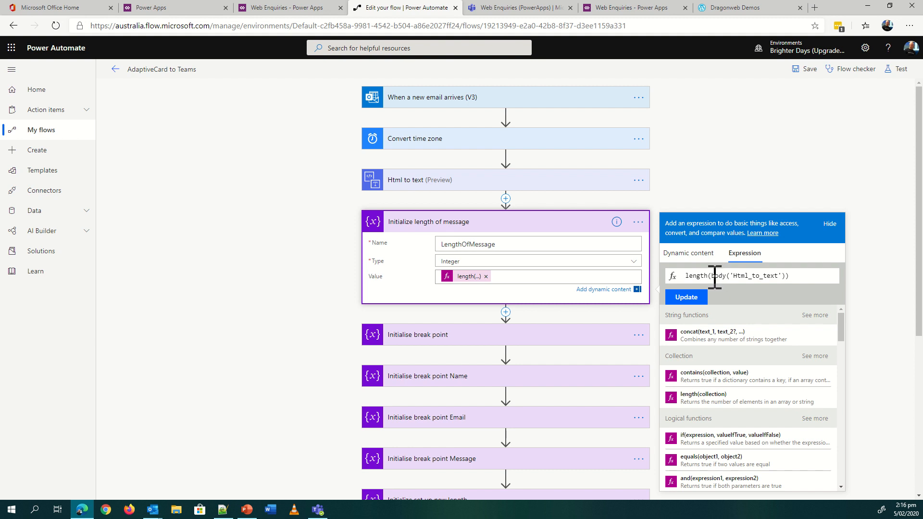
click(394, 181)
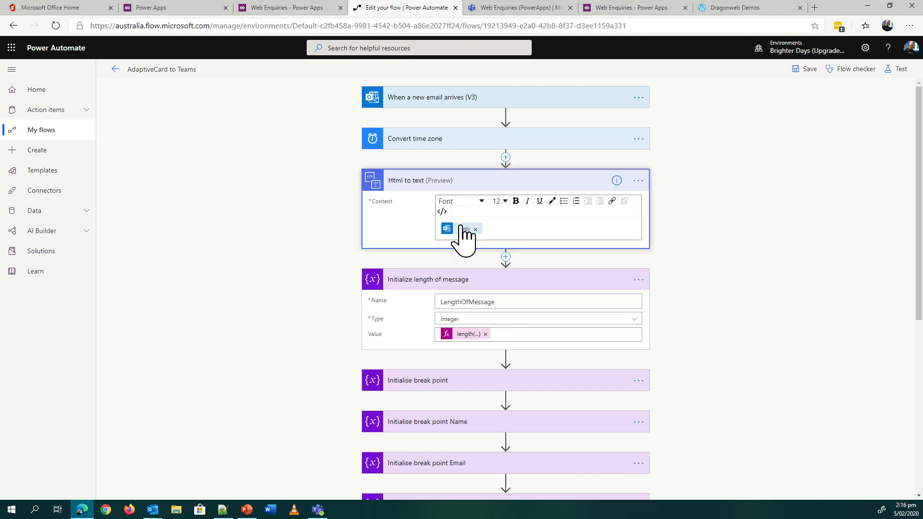
click(470, 335)
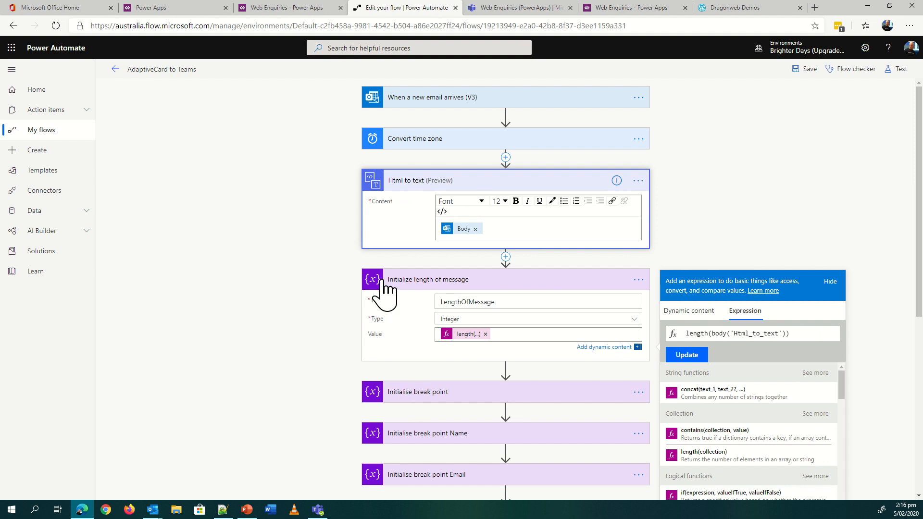
Step: Open the value expression of Initialise break point and highlight its 'Time:' search text
scroll(494, 305, down, 3)
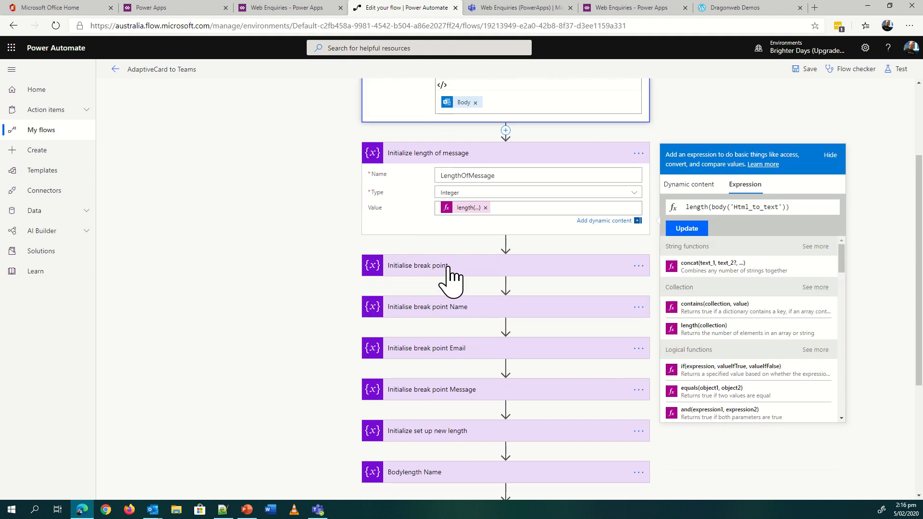
click(448, 267)
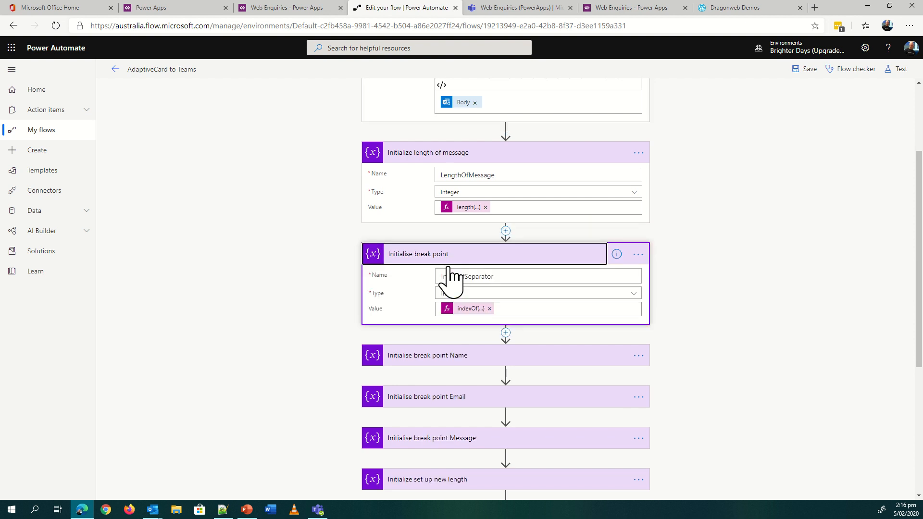
click(467, 308)
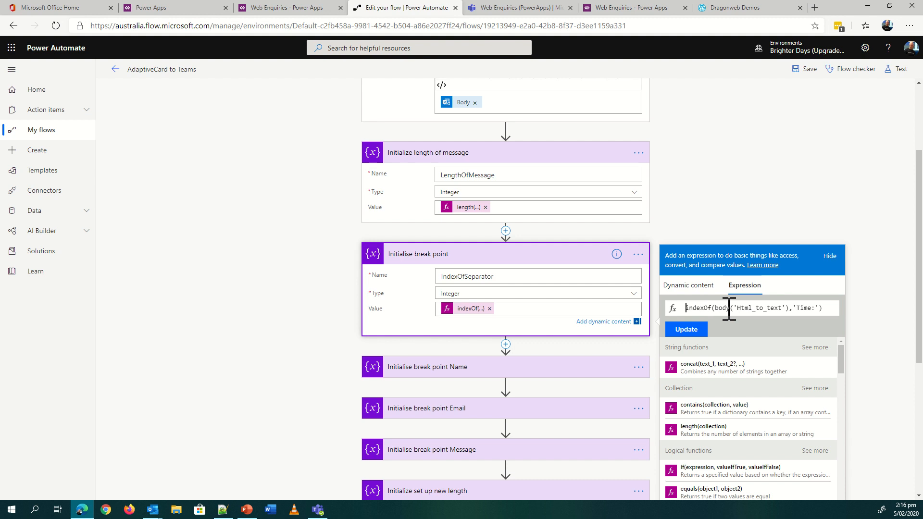
drag(799, 310, 816, 311)
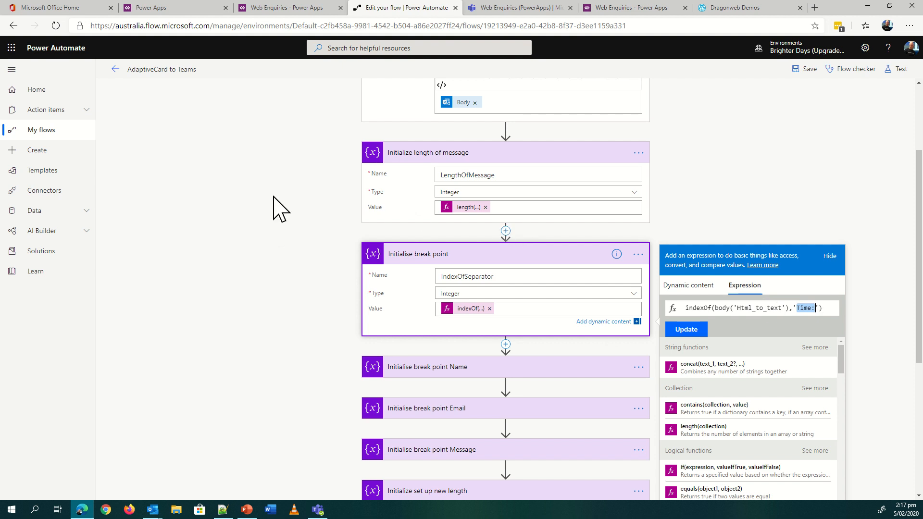
Step: Open the value expression of Initialise break point Name and compare it with the Html to text action above
scroll(268, 196, down, 1)
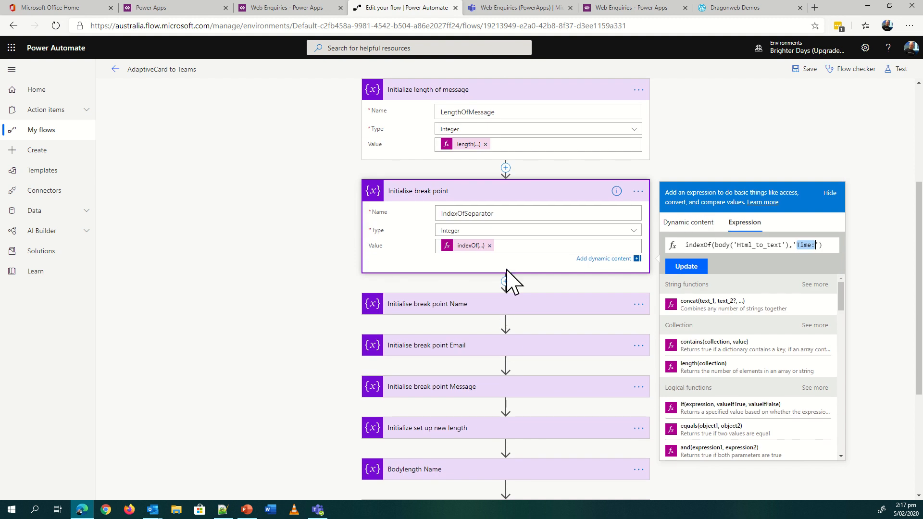
click(444, 304)
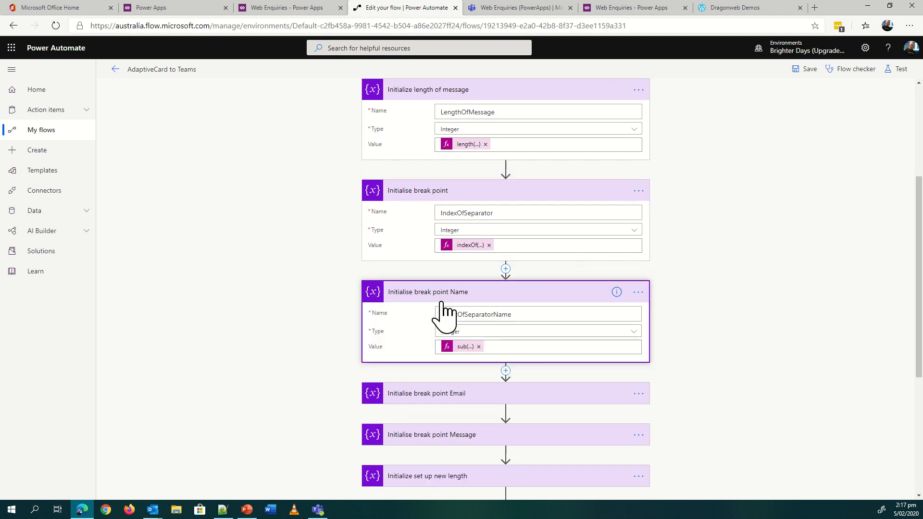
click(464, 346)
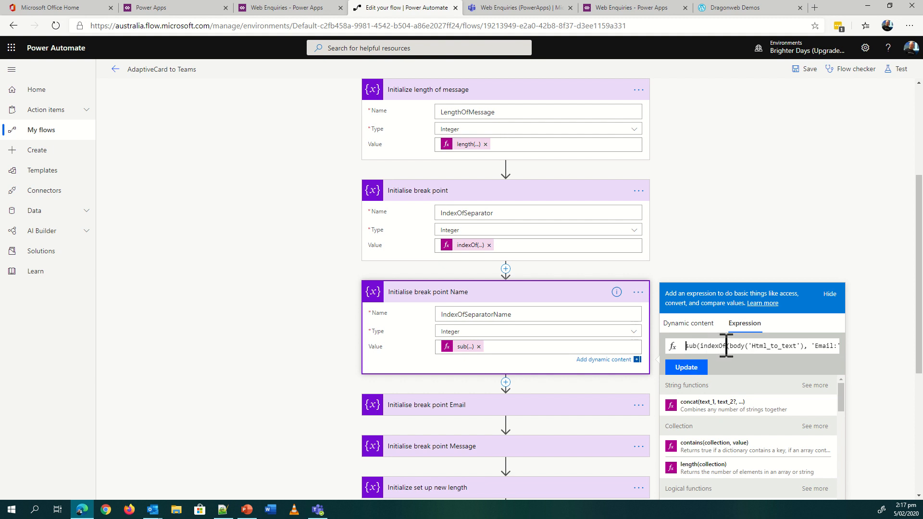
scroll(505, 313, up, 4)
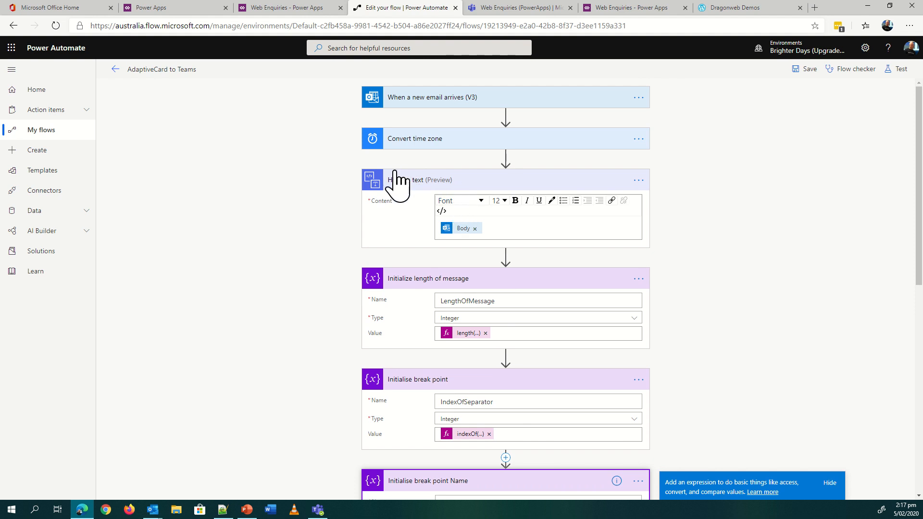
scroll(431, 233, down, 2)
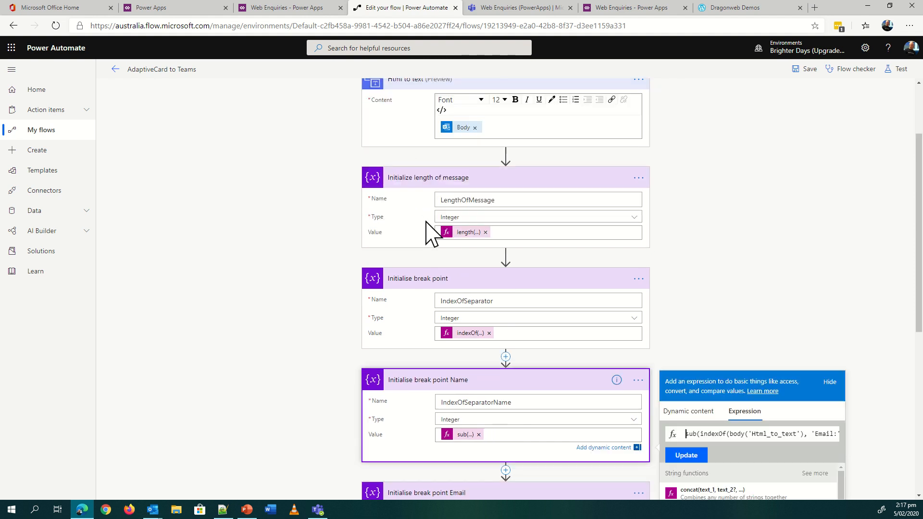
scroll(431, 233, down, 3)
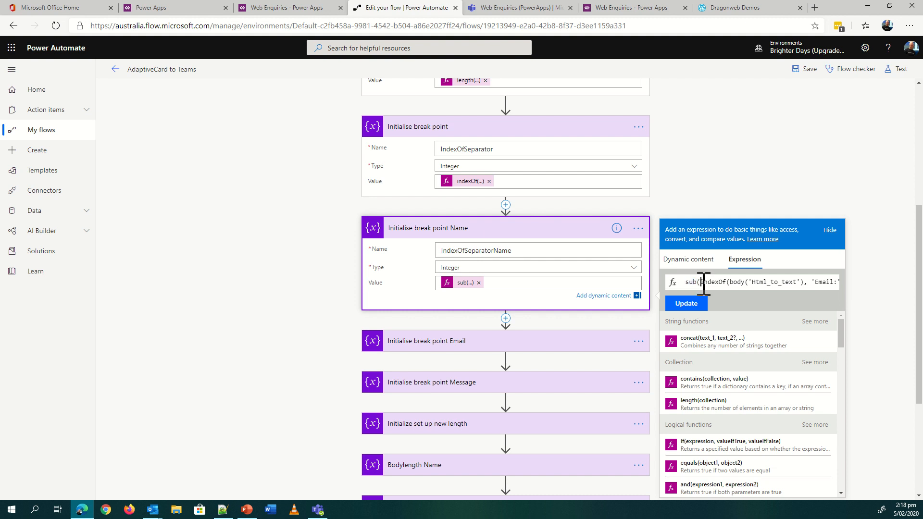
Step: Highlight indexOf in the break point Name expression and read through the expression to its final argument
drag(705, 282, 715, 282)
drag(727, 283, 728, 283)
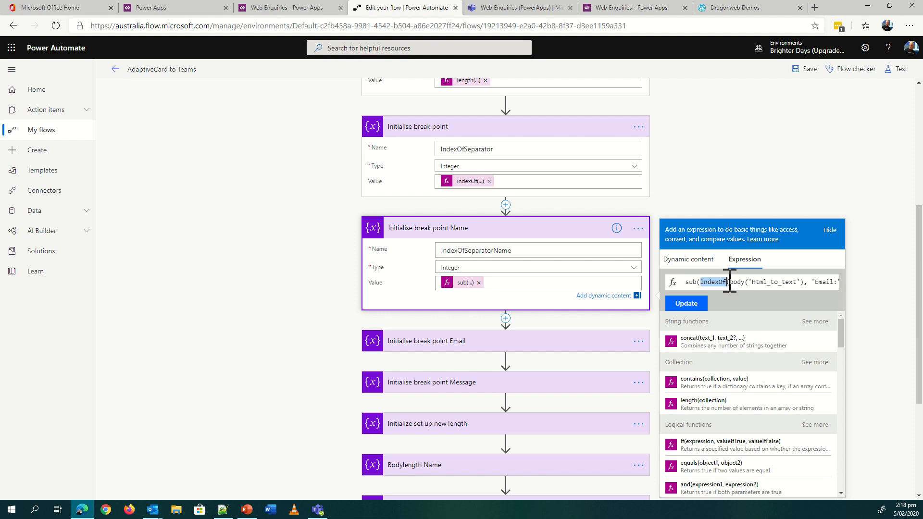
click(728, 284)
key(Right)
key(Right)
key(Right)
key(Right)
key(Right)
key(Right)
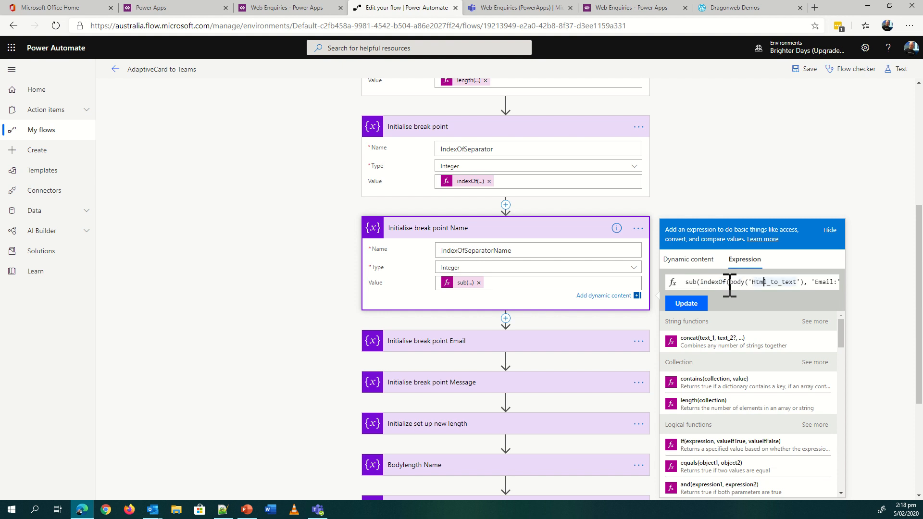
key(Right)
key(Right)
key(Right)
key(Right)
key(Right)
key(Right)
key(Right)
key(Right)
key(Right)
key(Right)
key(Right)
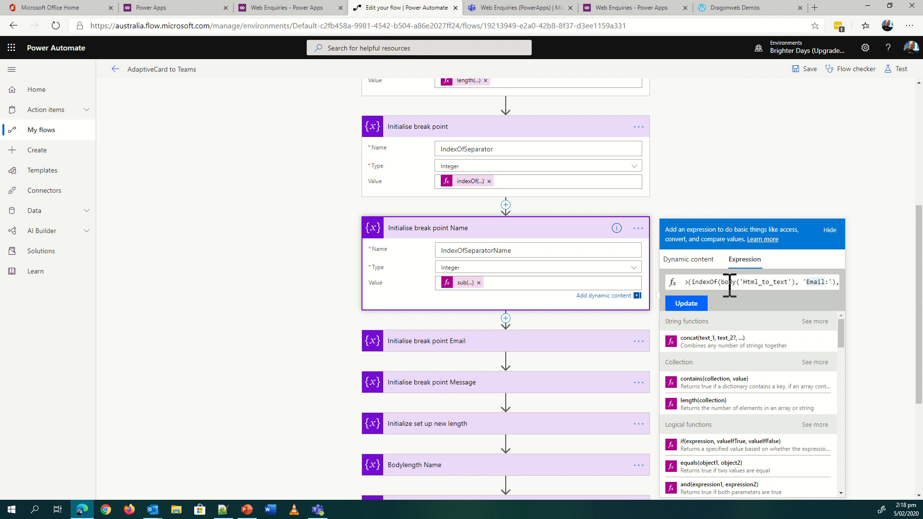
key(Right)
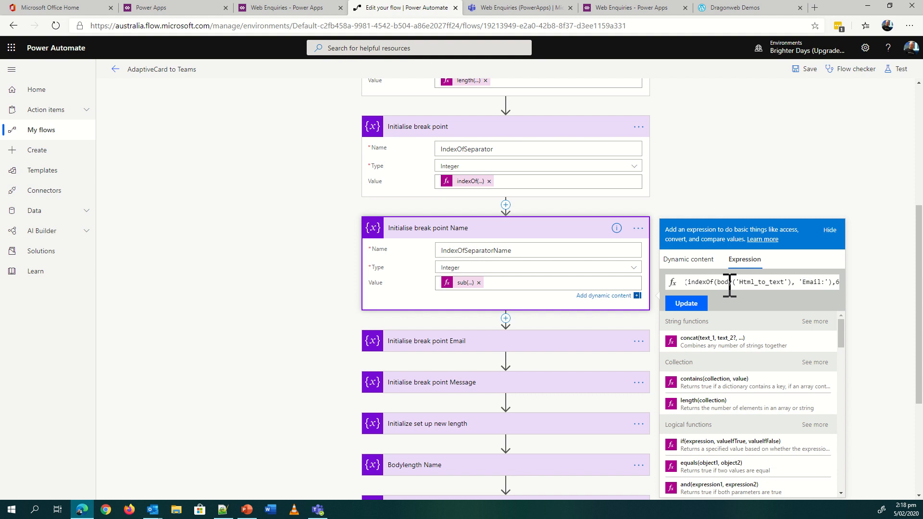
key(Right)
key(Right)
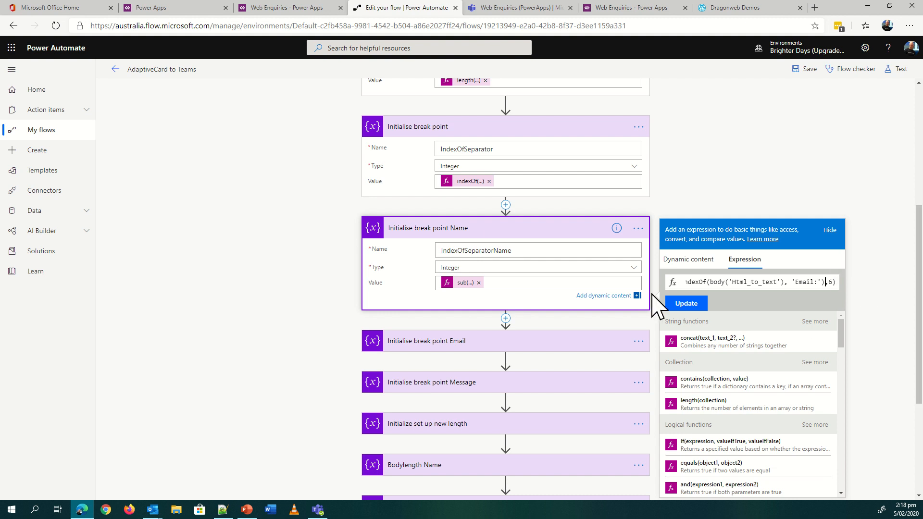
Step: Open the value expression of Initialise break point Email and highlight its indexOf part up to 'Email:'
scroll(297, 294, down, 1)
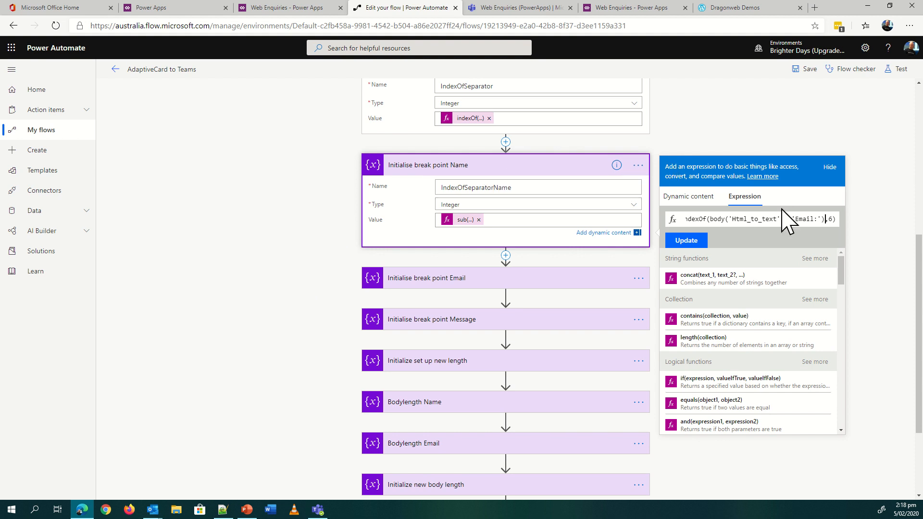
click(452, 280)
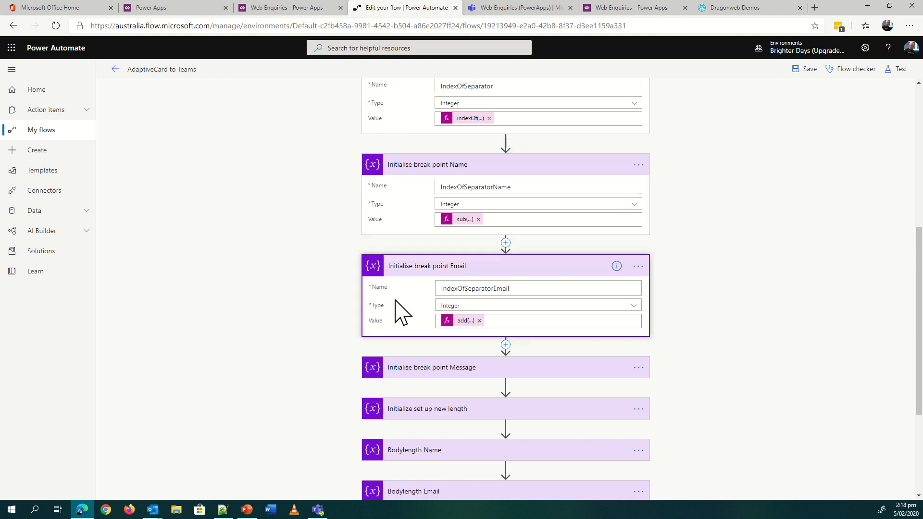
click(465, 321)
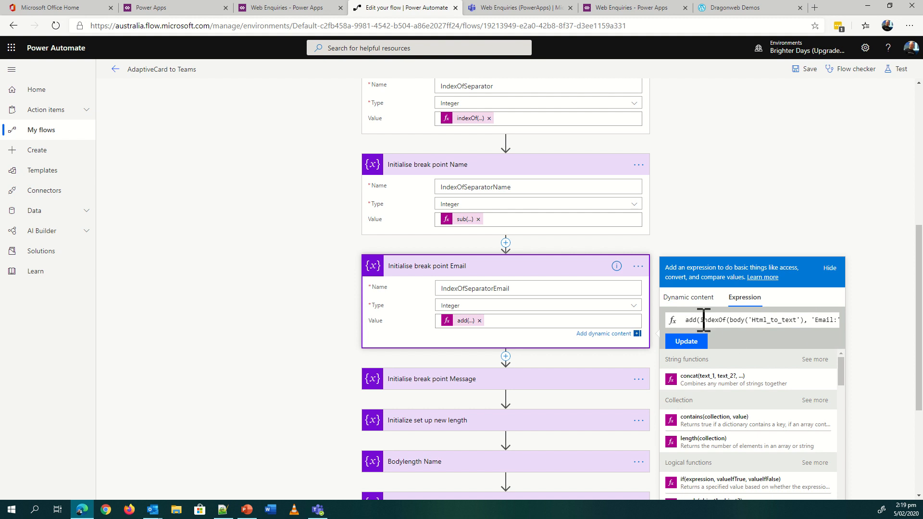
drag(704, 321, 816, 320)
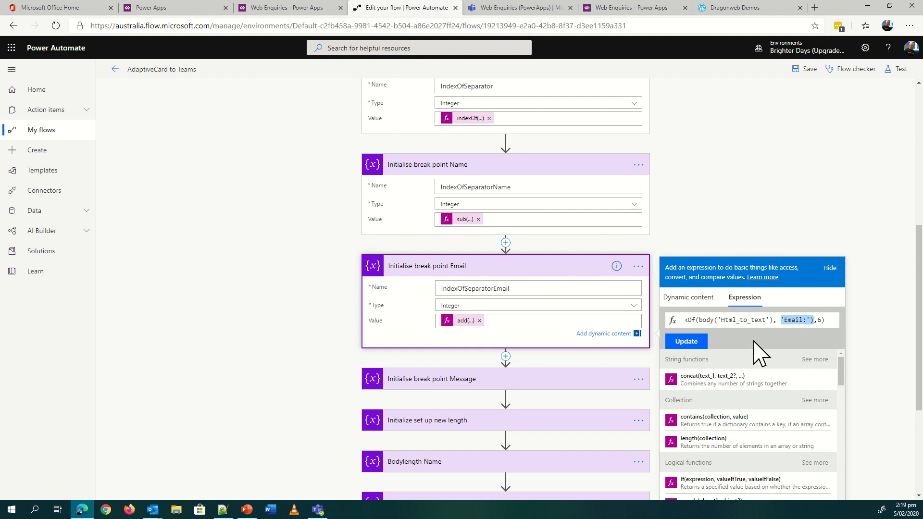
click(300, 353)
Step: Expand Initialise break point Message and examine the value expression of IndexOfSeparatorMessage
scroll(303, 344, down, 2)
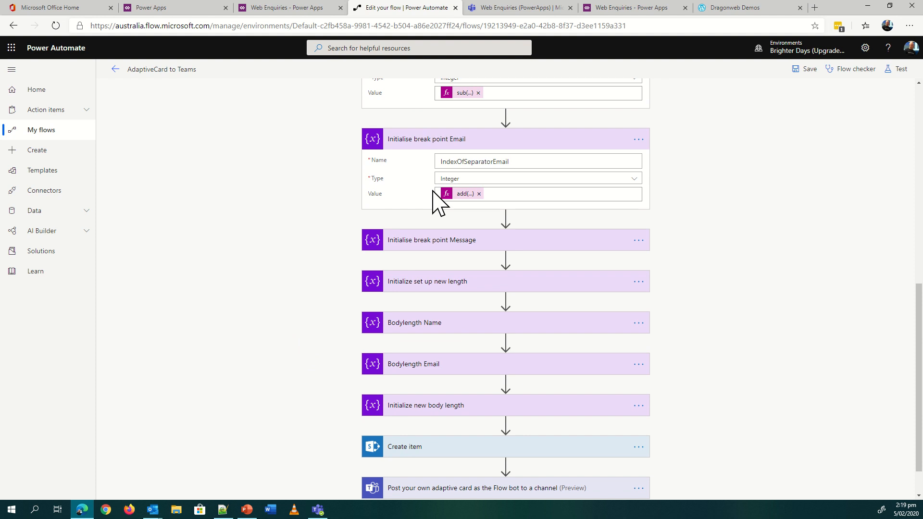
click(440, 242)
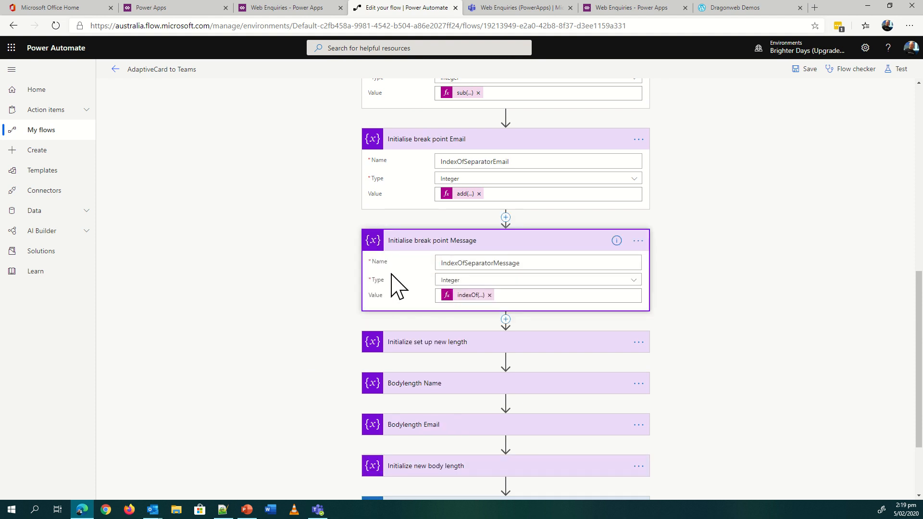
click(470, 298)
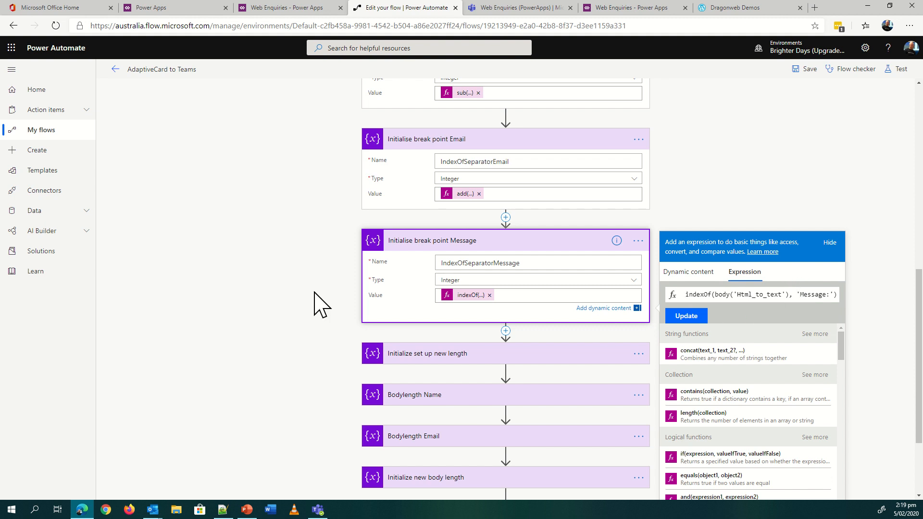
Step: Open the NewLength expression in Initialize set up new length and highlight its LengthOfMessage variable
scroll(313, 303, down, 2)
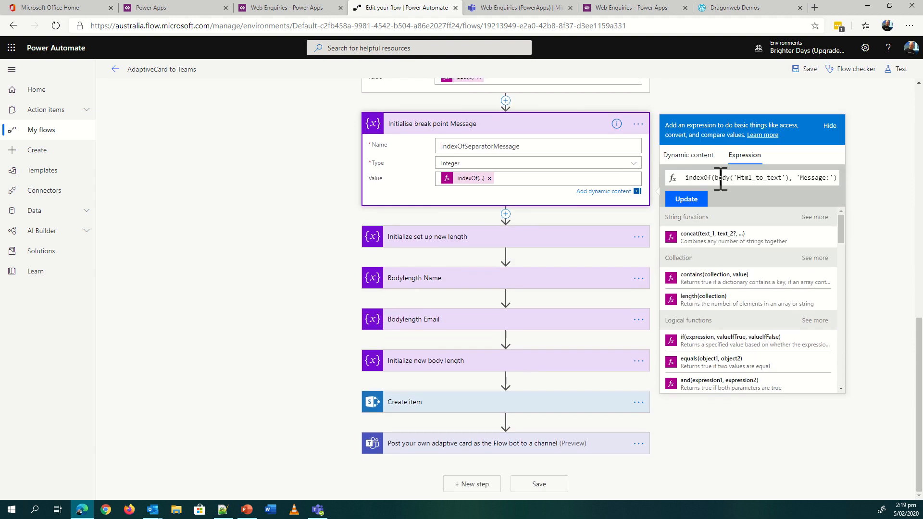
click(408, 241)
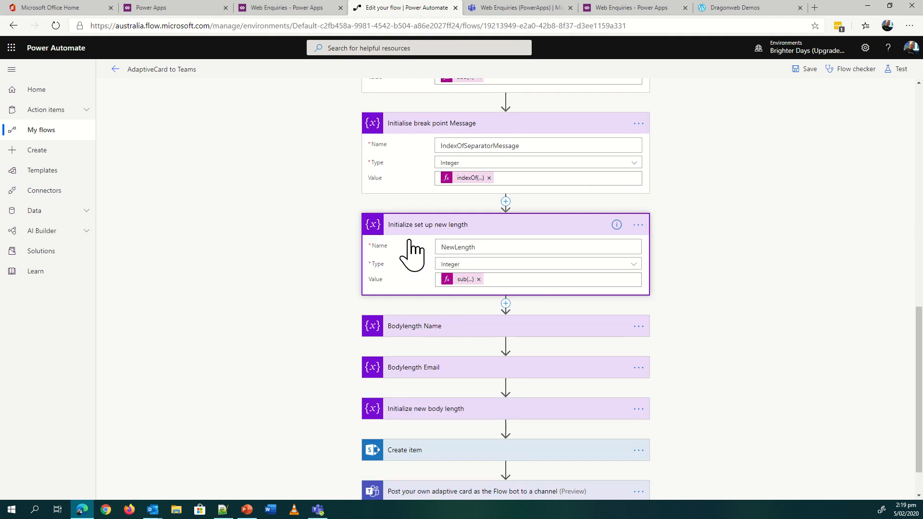
click(462, 280)
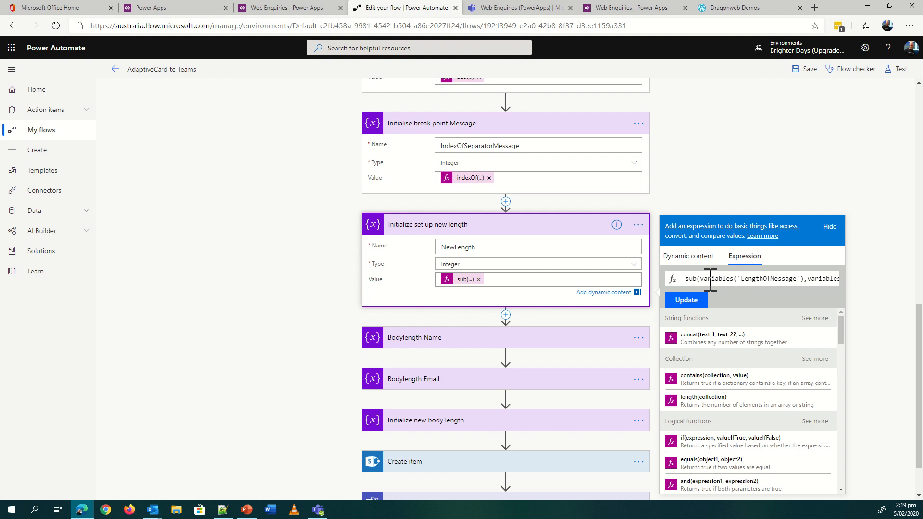
drag(701, 279, 801, 278)
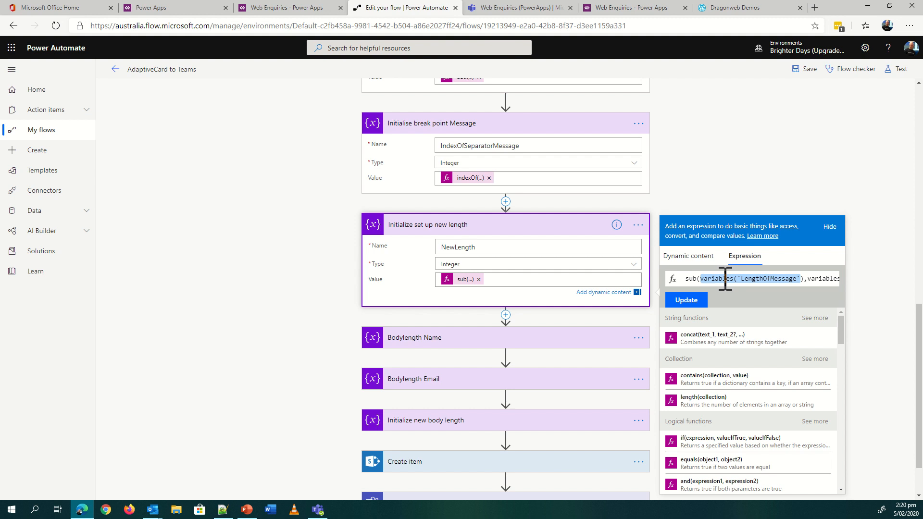
click(809, 279)
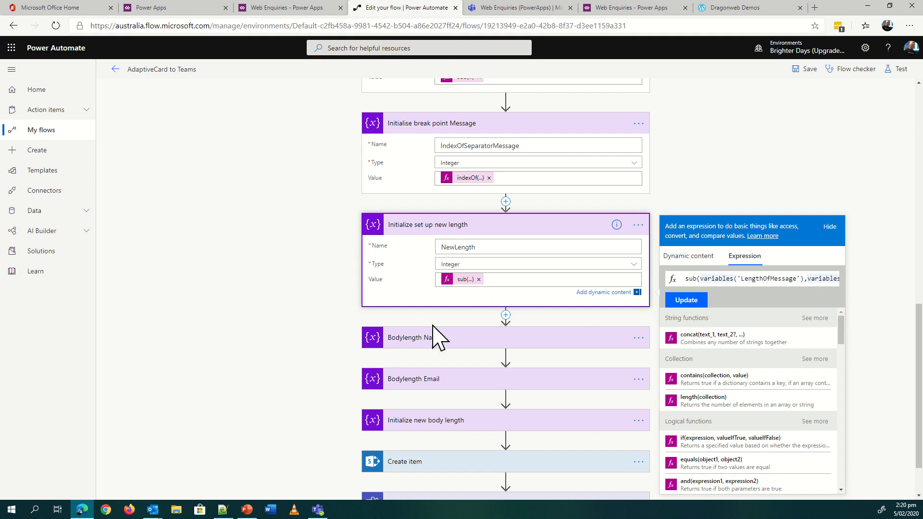
Step: Expand Bodylength Name and read its substring value expression through to the final IndexOfSeparatorName argument
click(410, 339)
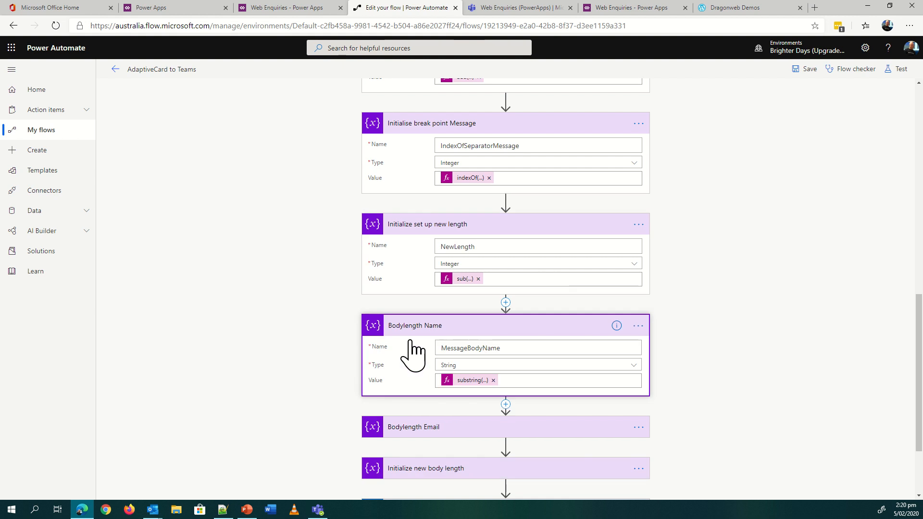
click(473, 380)
scroll(889, 231, down, 2)
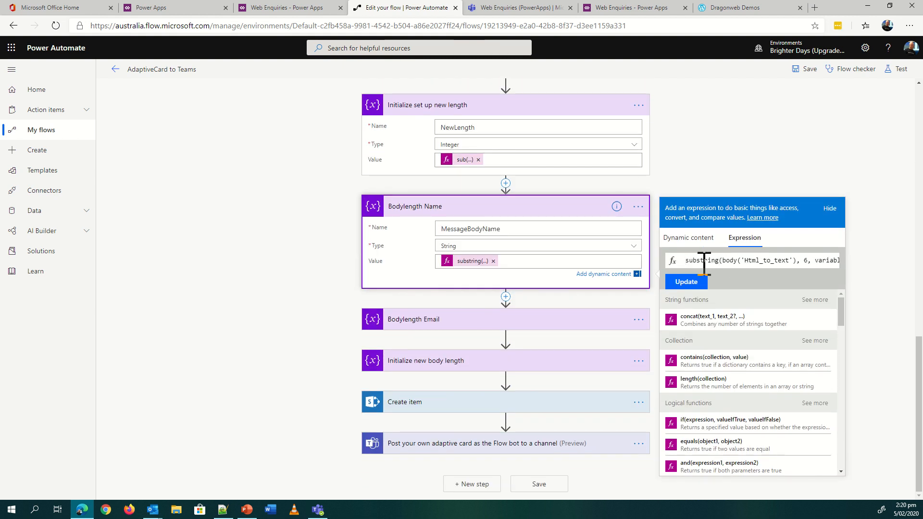
double_click(806, 260)
key(Right)
key(Right)
key(Right)
key(Right)
key(Right)
key(Right)
key(Right)
key(Right)
key(Right)
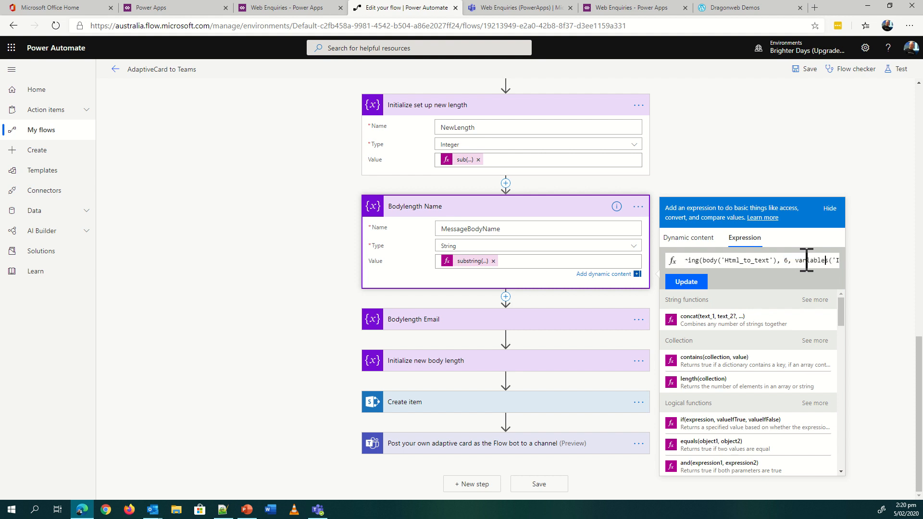
key(Right)
key(Right)
key(Right)
key(Right)
key(Right)
key(Right)
key(Right)
key(Right)
key(Right)
key(Right)
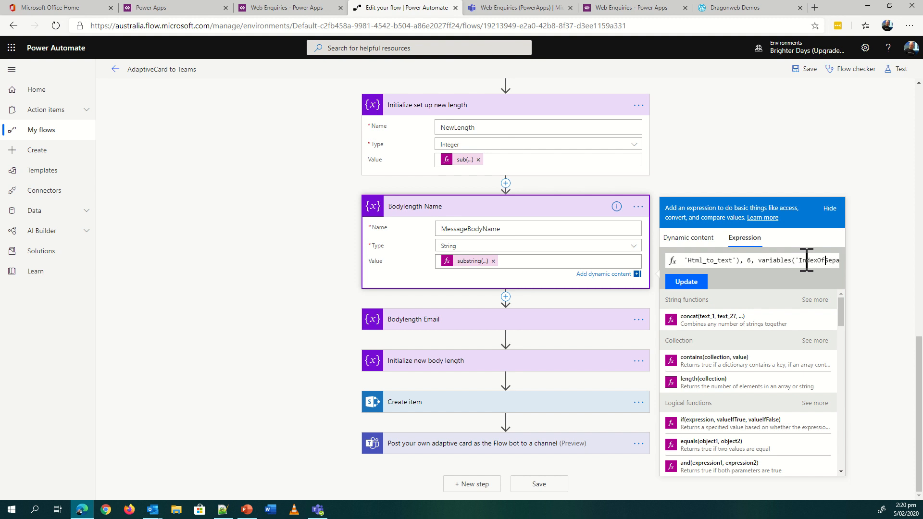
key(Right)
key(Right)
key(Right)
key(Right)
key(Right)
key(Right)
key(Right)
key(Right)
key(Right)
key(Right)
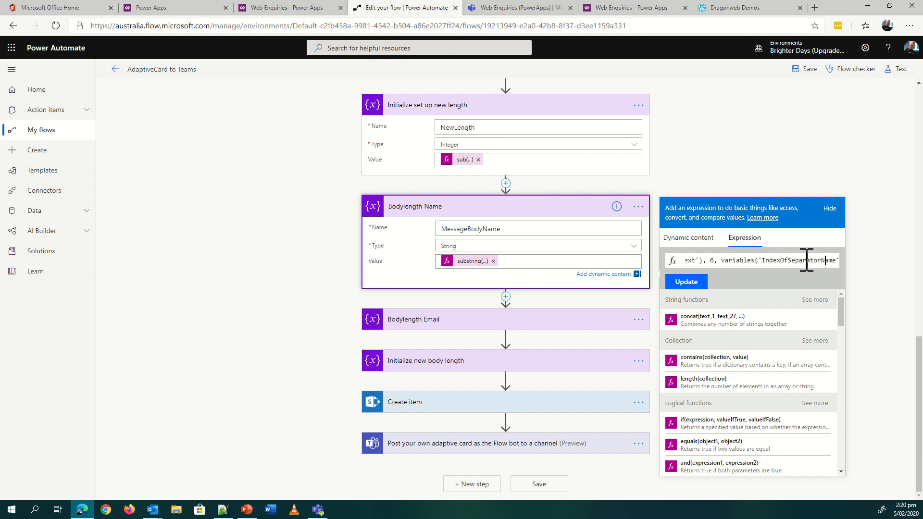
key(Right)
key(Right)
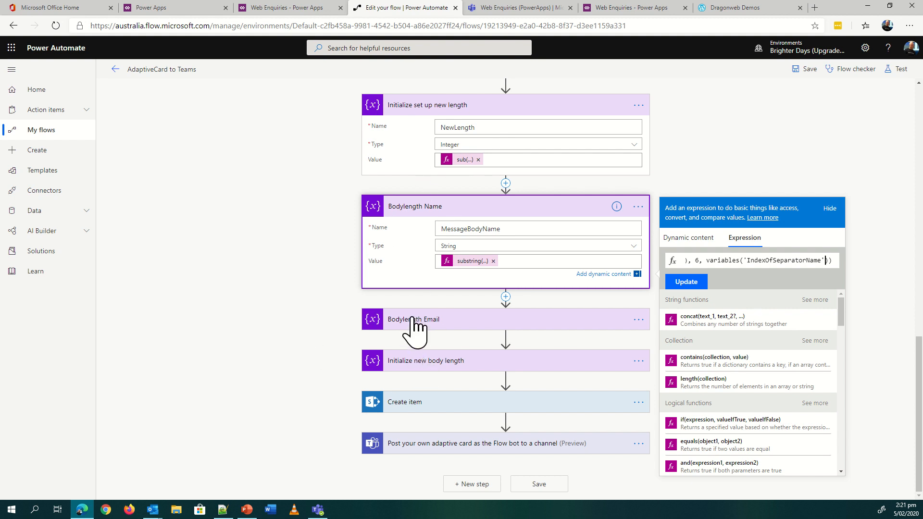
Step: Expand Create item to examine its WebEnquiries field mappings, and expand the action that posts the adaptive card to a channel
click(425, 403)
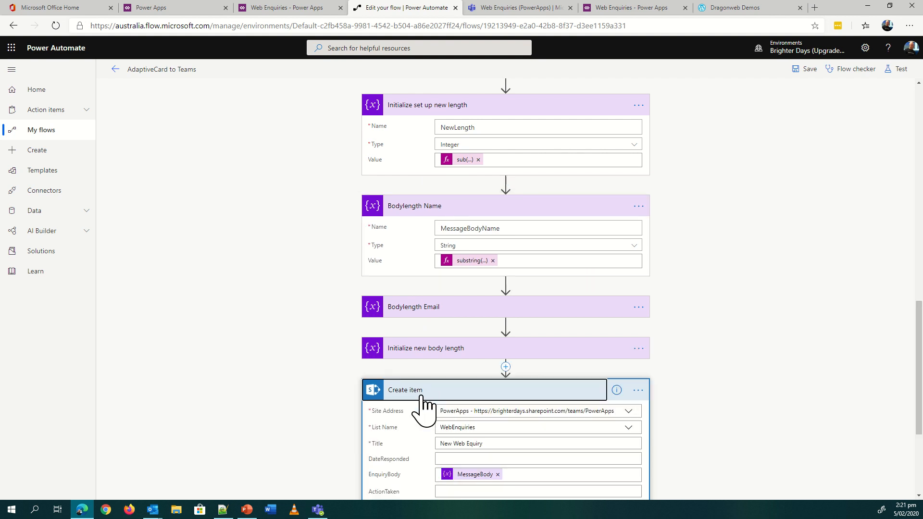
scroll(305, 325, down, 3)
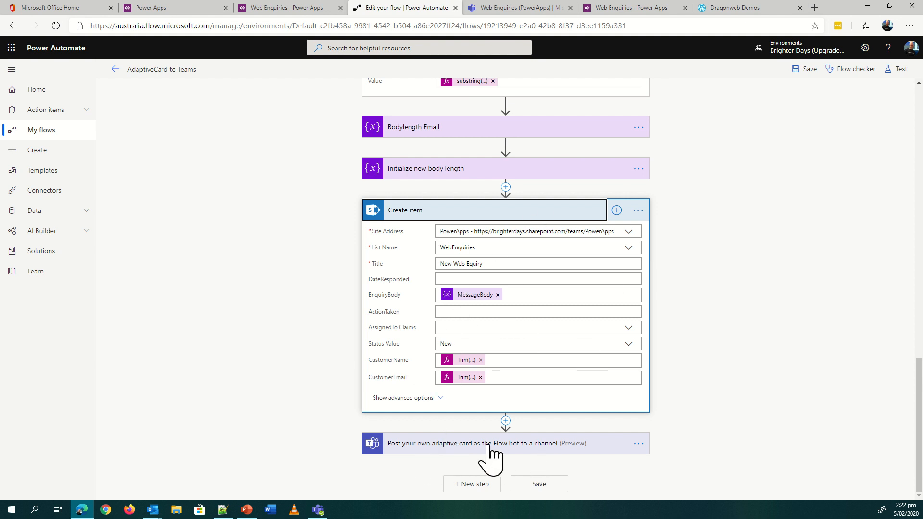
click(456, 447)
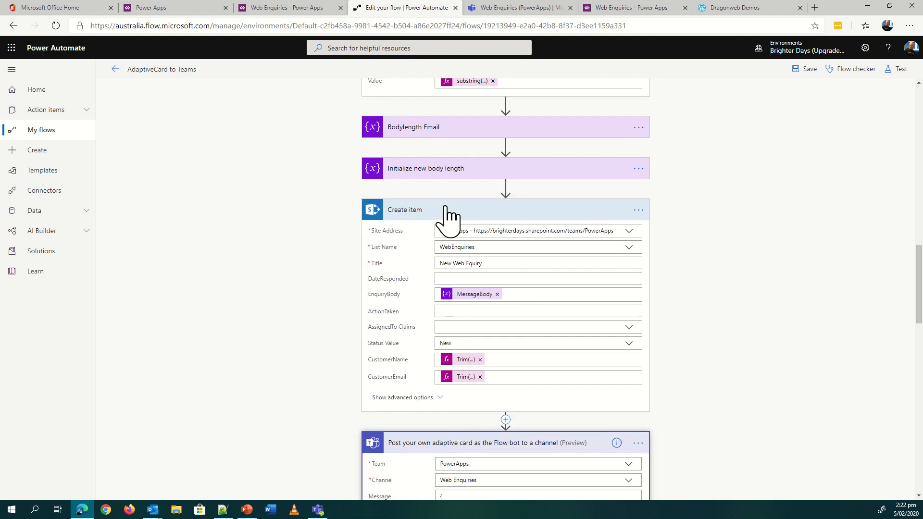
Step: Check the posted enquiry card in Teams and highlight the AdaptiveCard type and 'New Web Enquiry' text in the flow's card message
click(502, 8)
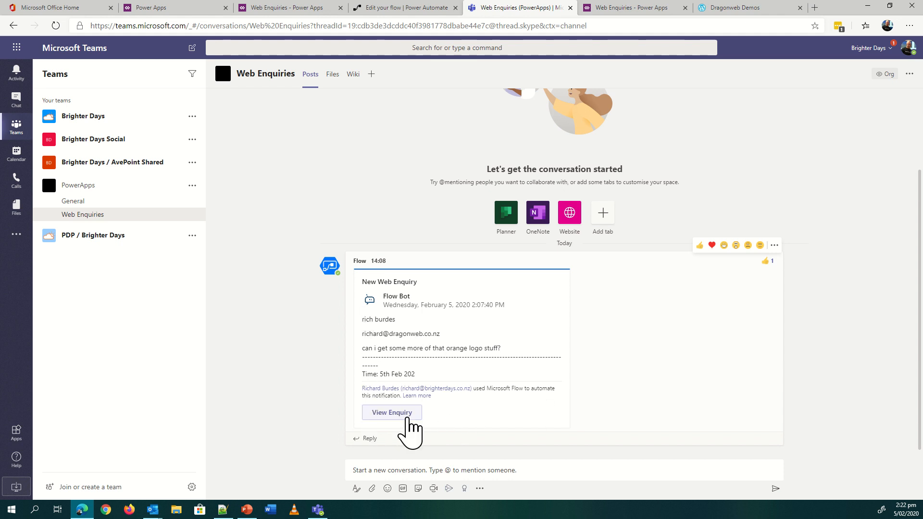
click(407, 10)
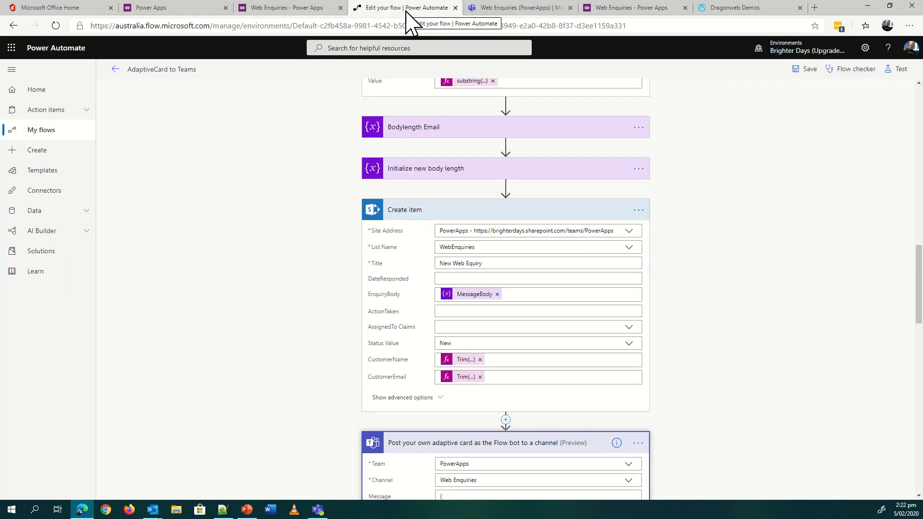
scroll(298, 139, down, 5)
scroll(302, 140, down, 1)
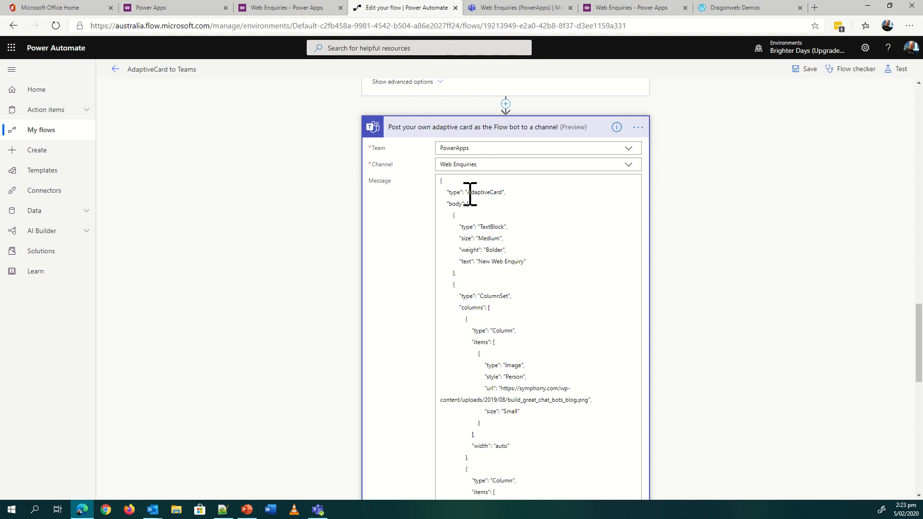
drag(468, 193, 500, 193)
drag(479, 261, 523, 261)
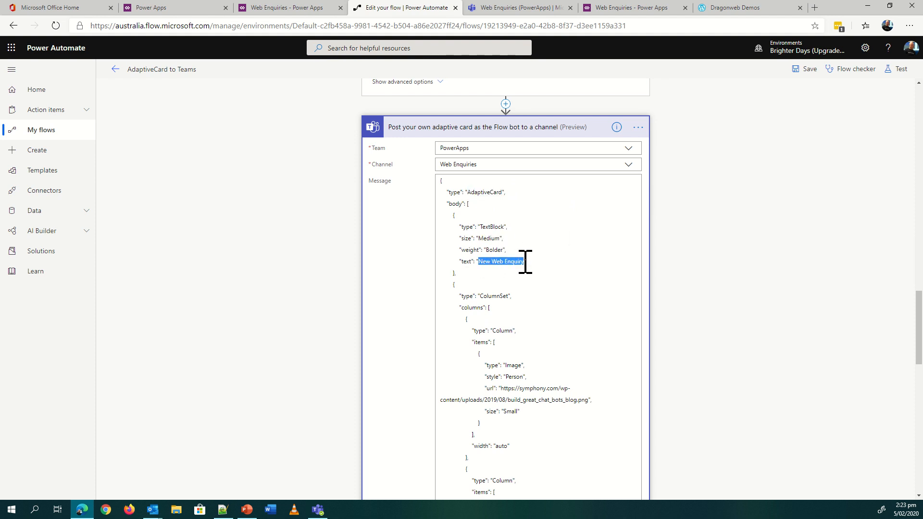
Step: Switch to Teams, highlight the 'New Web Enquiry' title on the posted card, and return to Power Automate
click(475, 7)
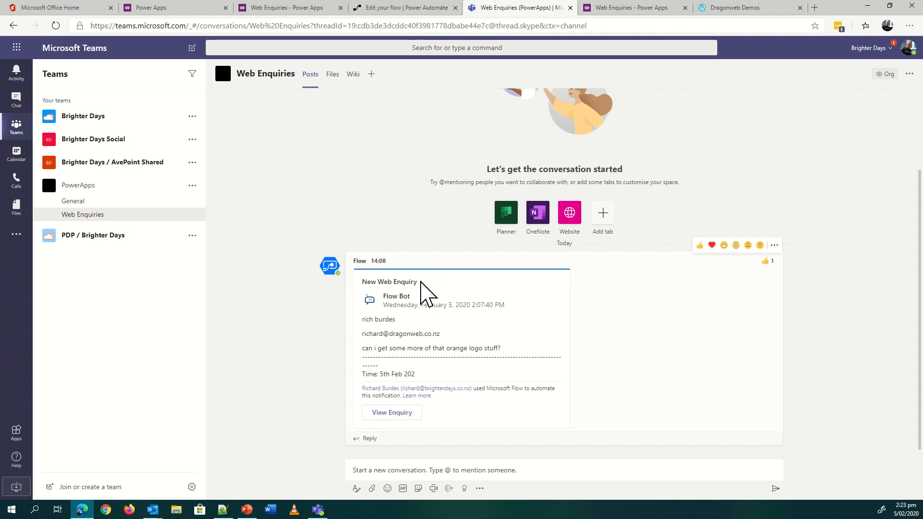
drag(421, 283, 363, 283)
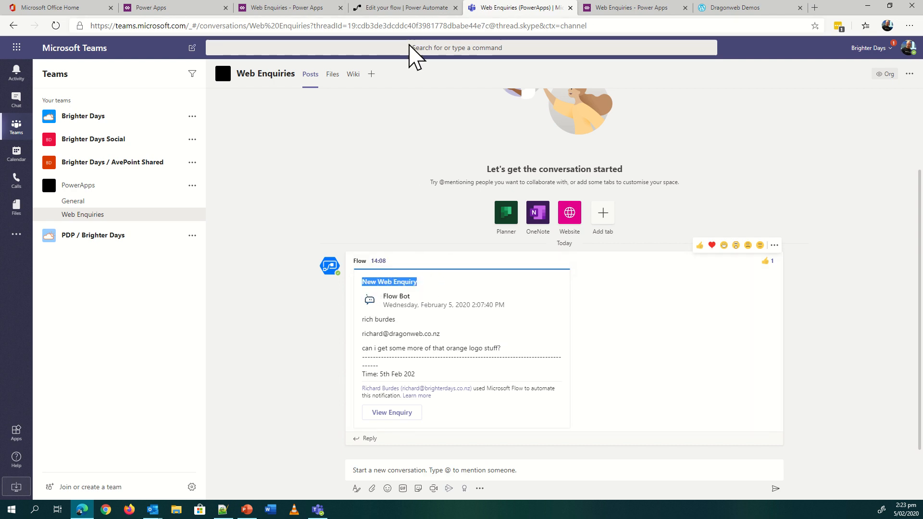
click(402, 8)
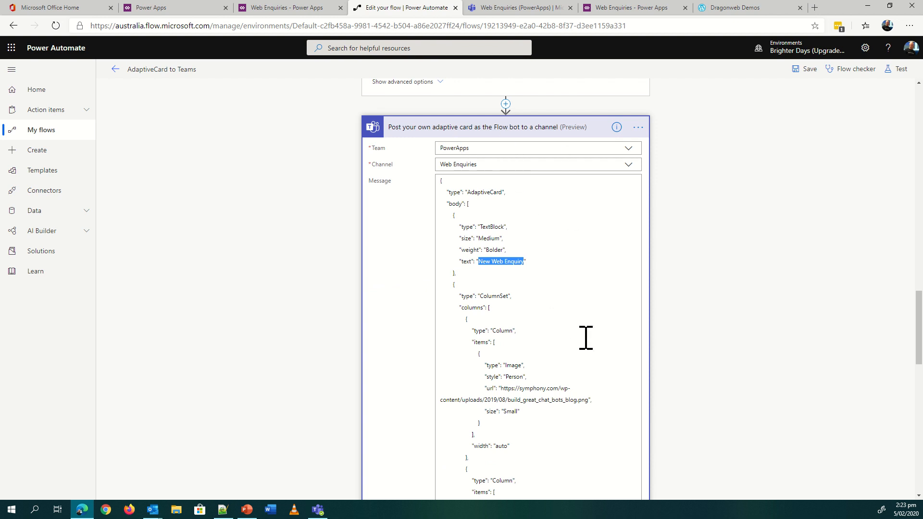
Step: Highlight the image URL and the Person style in the card message, and compare them with the icon on the Teams card
scroll(553, 337, down, 1)
drag(502, 325, 588, 337)
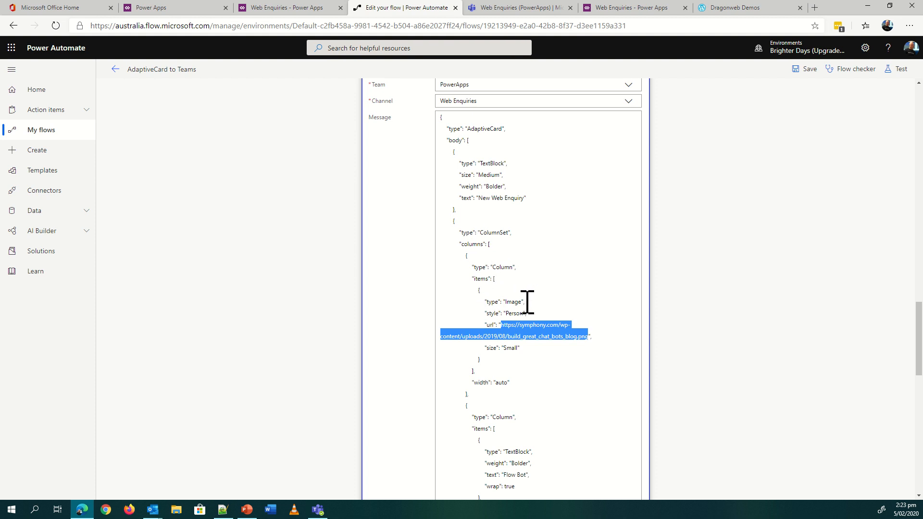
drag(485, 313, 529, 313)
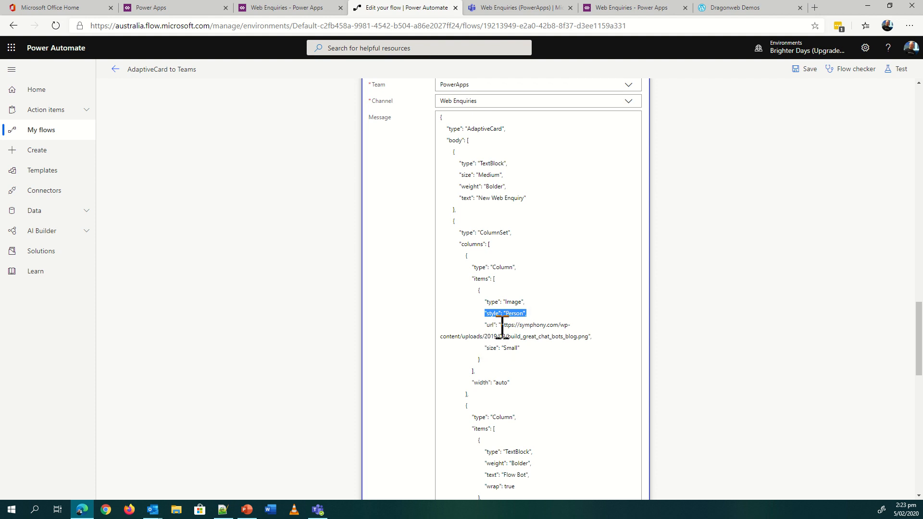
drag(500, 326, 591, 336)
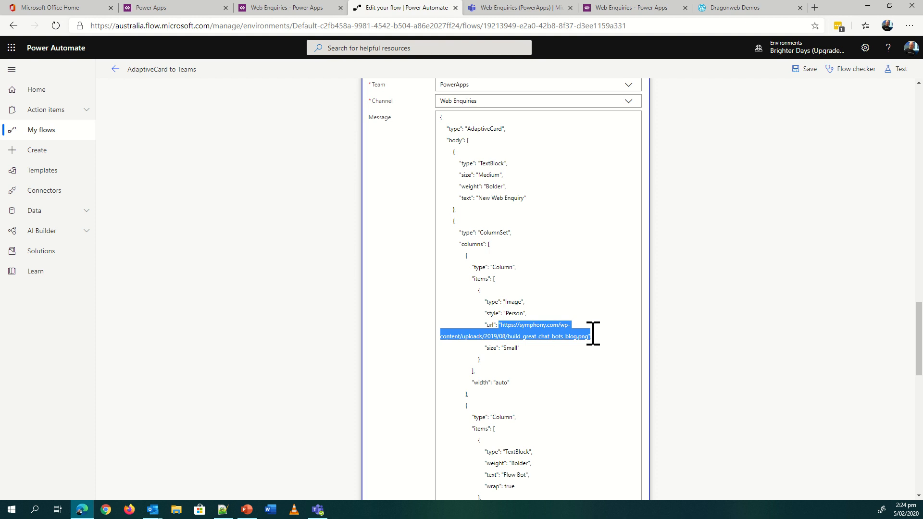
click(548, 7)
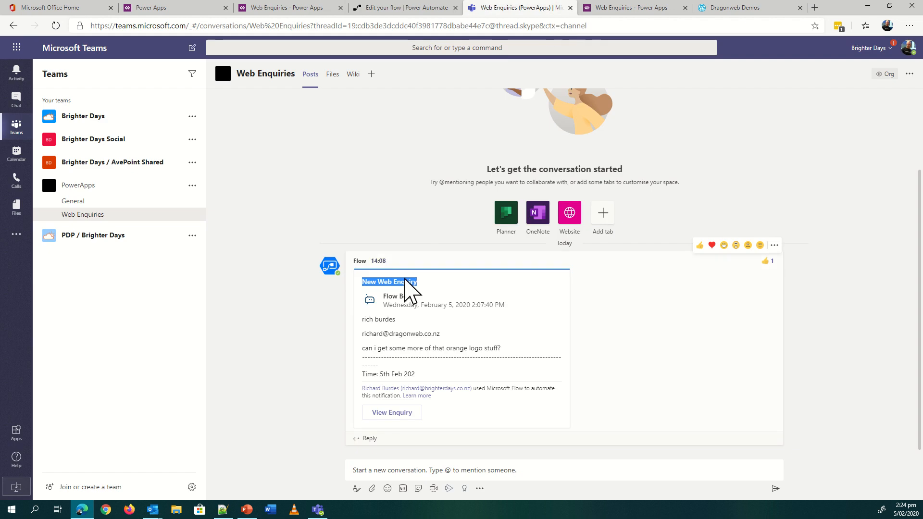
click(416, 9)
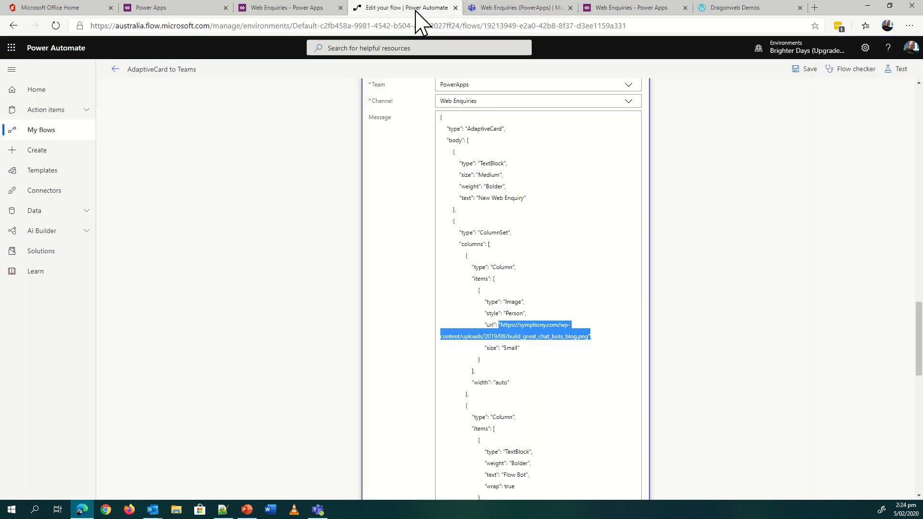
Step: Locate the Converted time token in the card message and highlight the matching date and time on the Teams card
scroll(582, 303, down, 4)
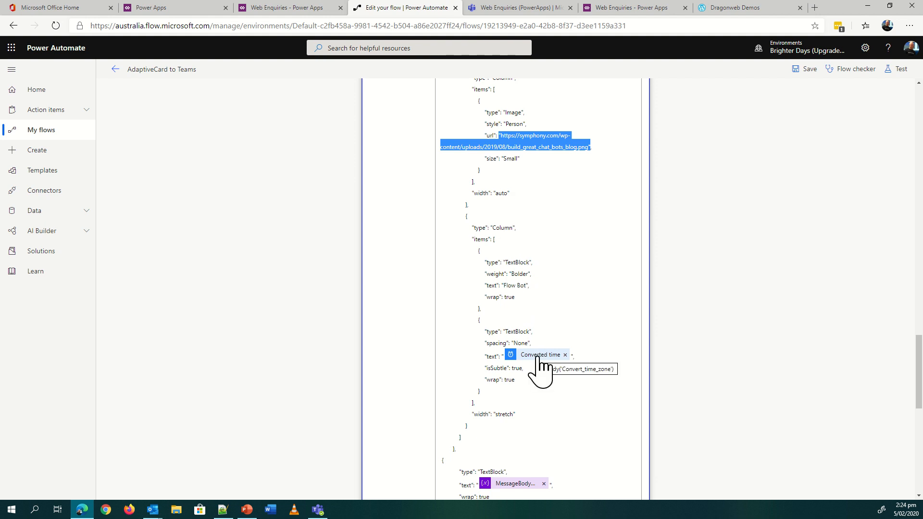
click(505, 7)
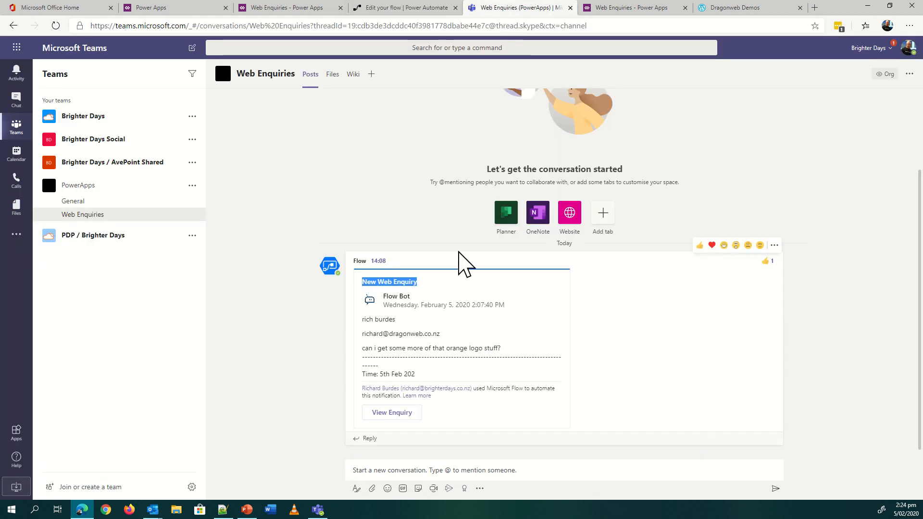
drag(384, 306, 509, 309)
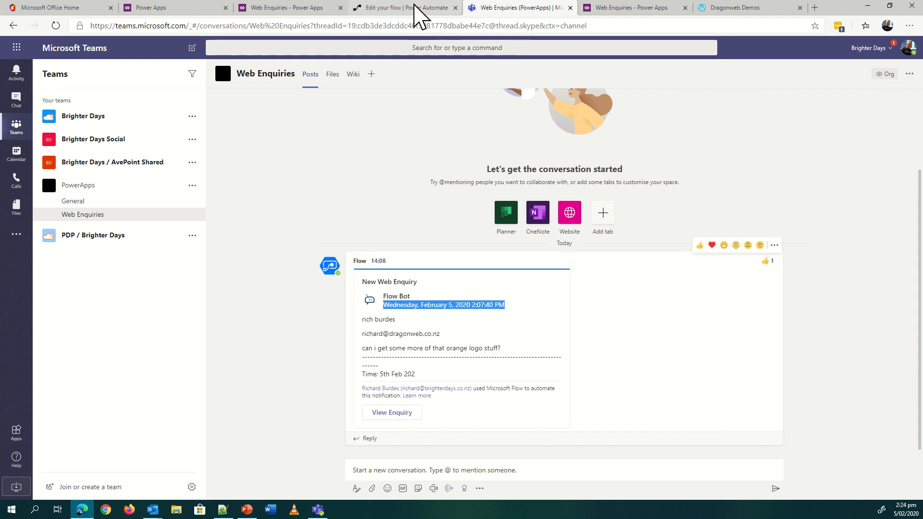
click(408, 7)
Step: Examine the message's name, email and MessageBody text blocks and compare them with the enquiry details on the Teams card
scroll(543, 250, down, 4)
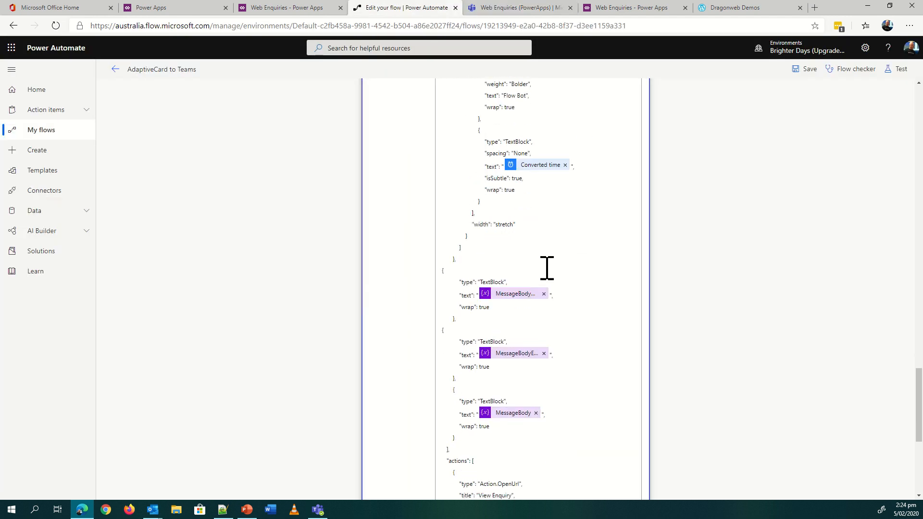
scroll(547, 268, down, 1)
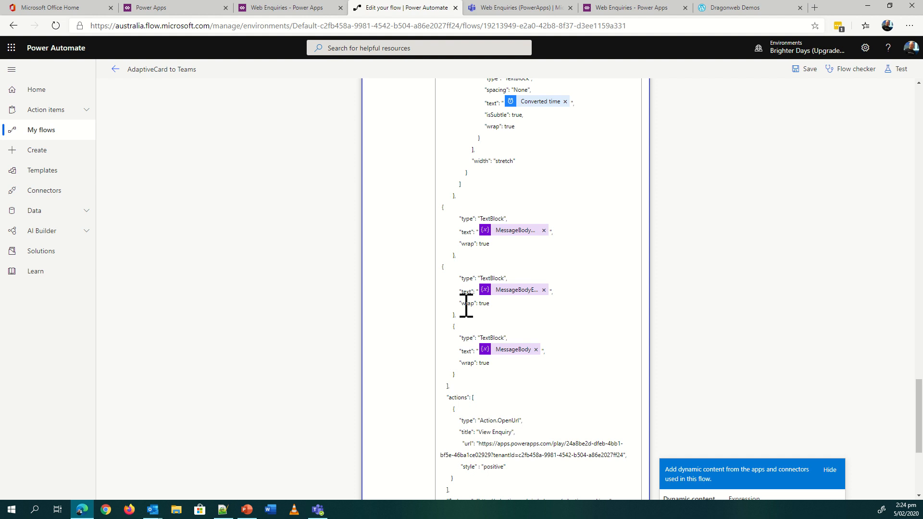
click(523, 8)
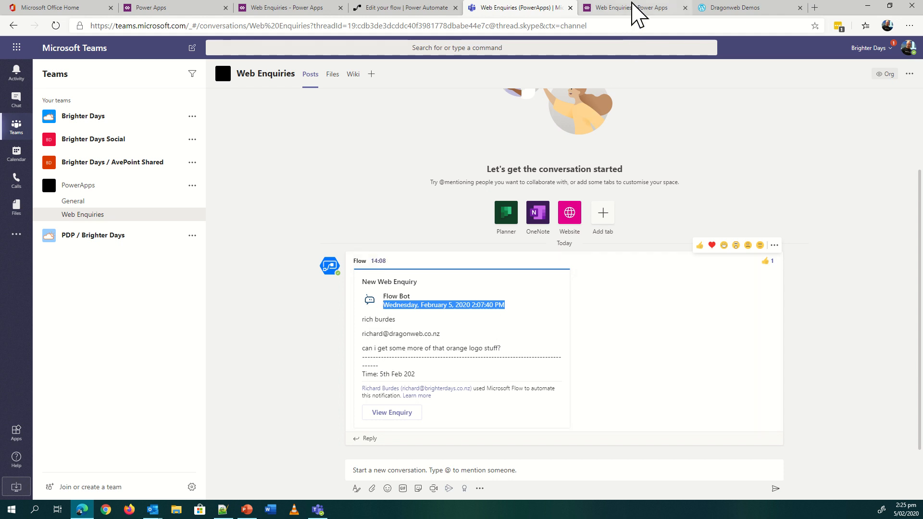
click(412, 7)
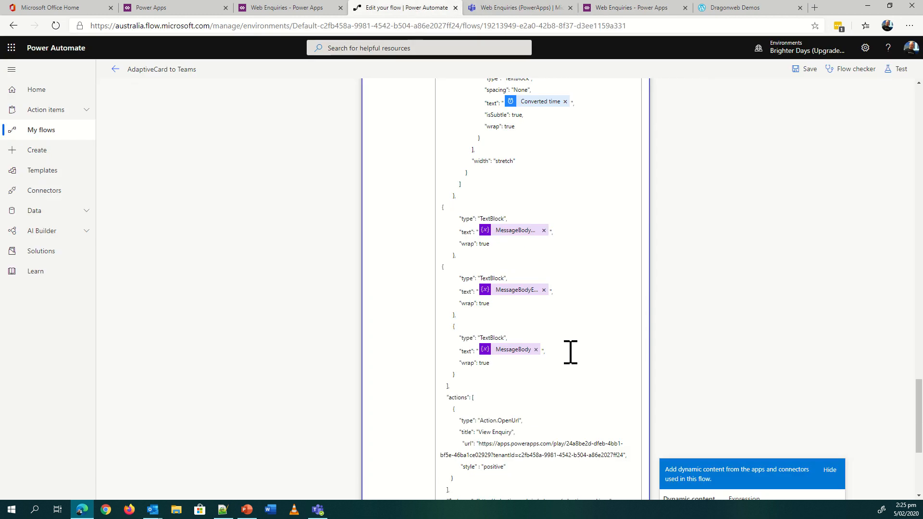
Step: Highlight the actions section of the card message, its 'View Enquiry' title and the Power Apps URL it opens
scroll(568, 350, down, 4)
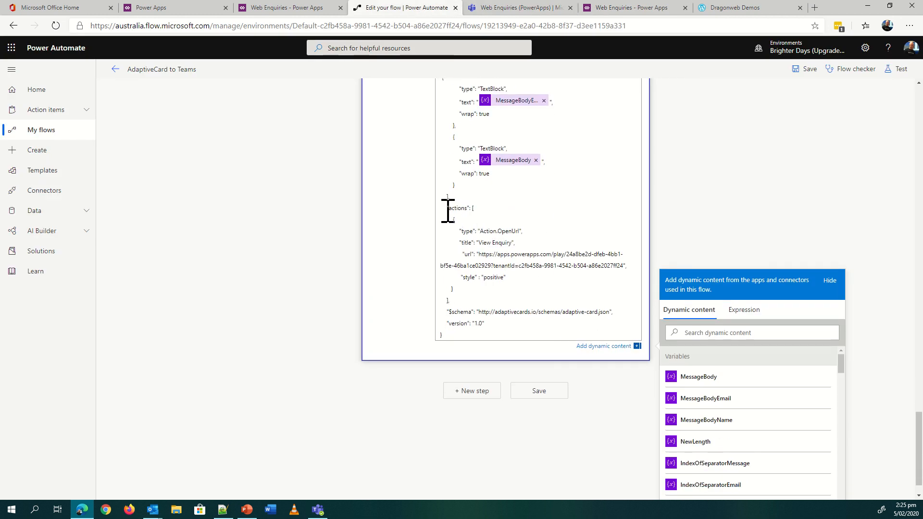
drag(448, 210, 473, 210)
drag(479, 243, 502, 243)
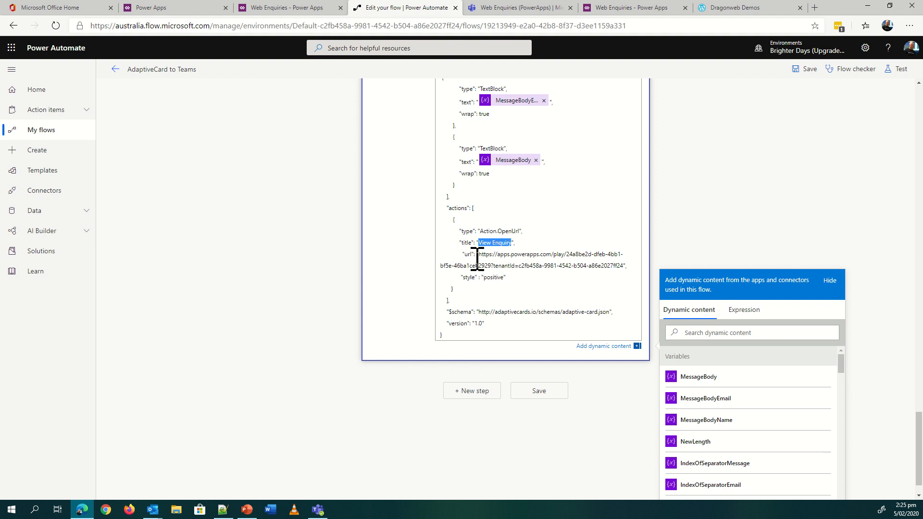
drag(480, 254, 623, 266)
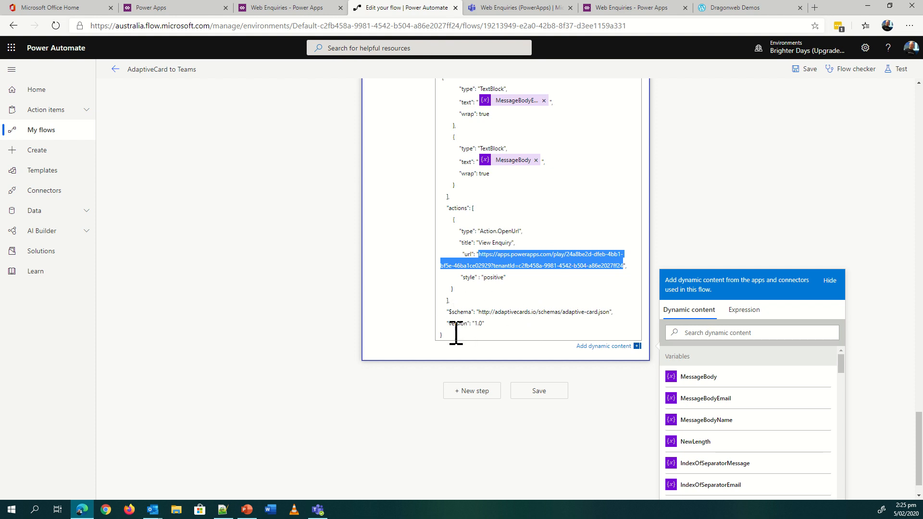
Step: Switch to Teams and open the Web Enquiries Status App through the card's View Enquiry action
click(493, 8)
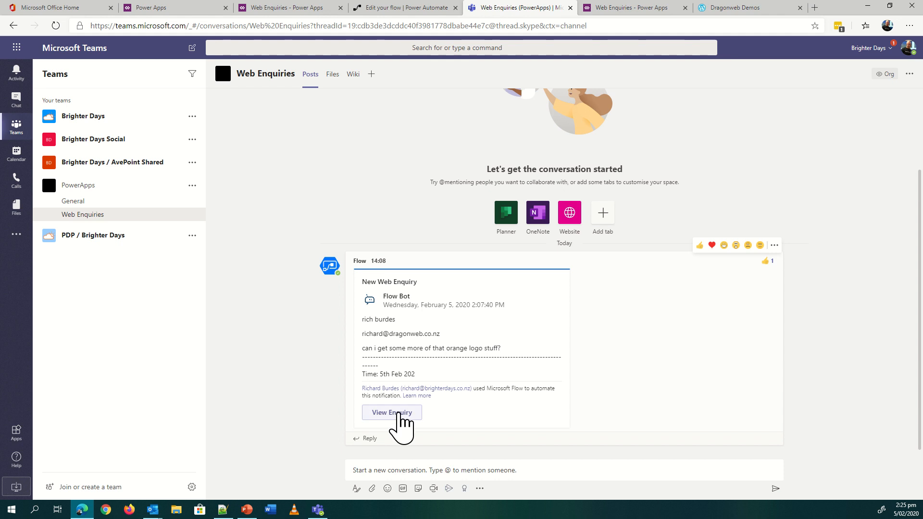
click(398, 413)
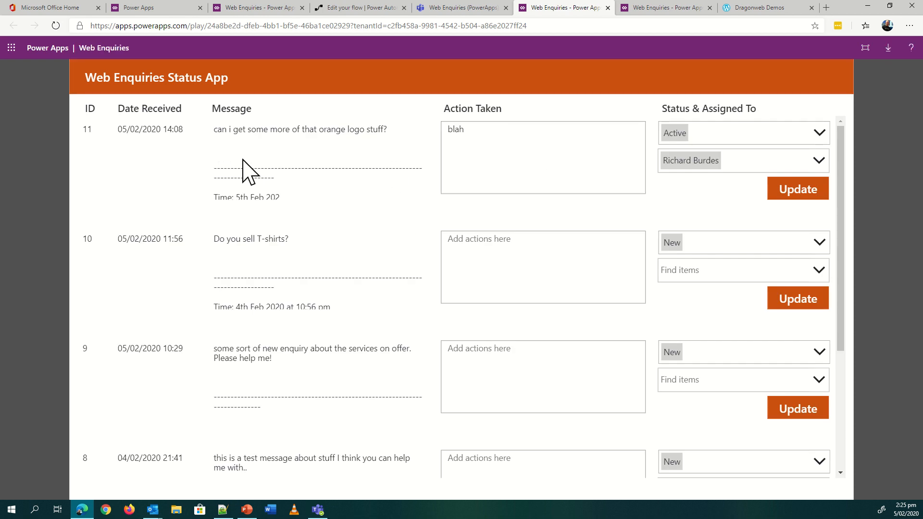
Step: Highlight the dashed separator in enquiry 11's message, focus its Action Taken text and highlight the ID of enquiry 10
drag(273, 177, 220, 171)
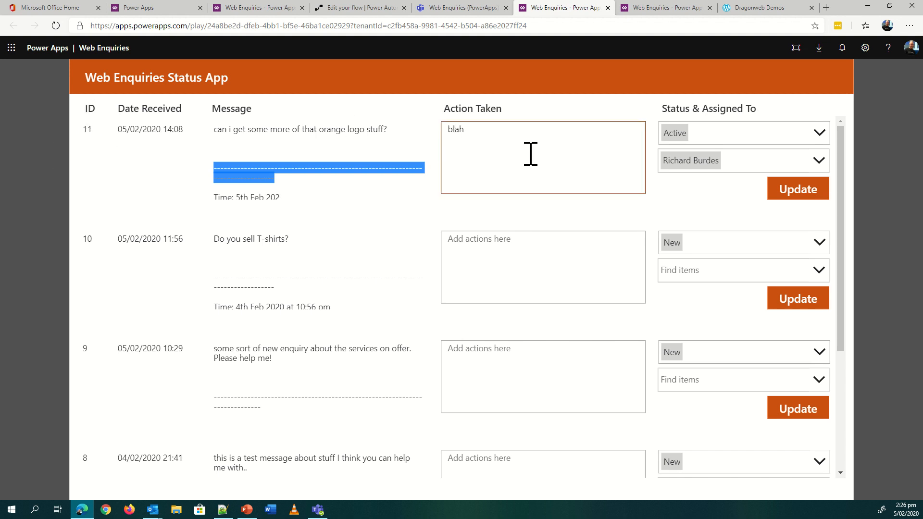
click(569, 150)
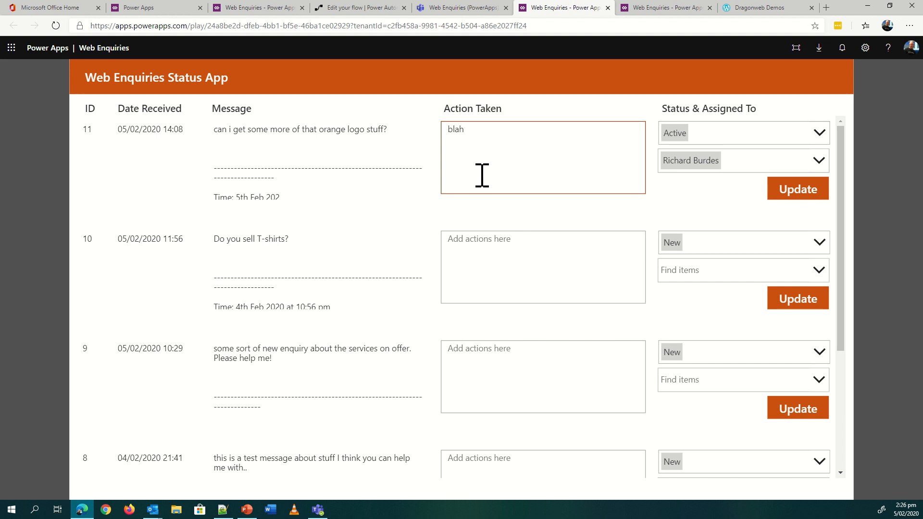
double_click(88, 239)
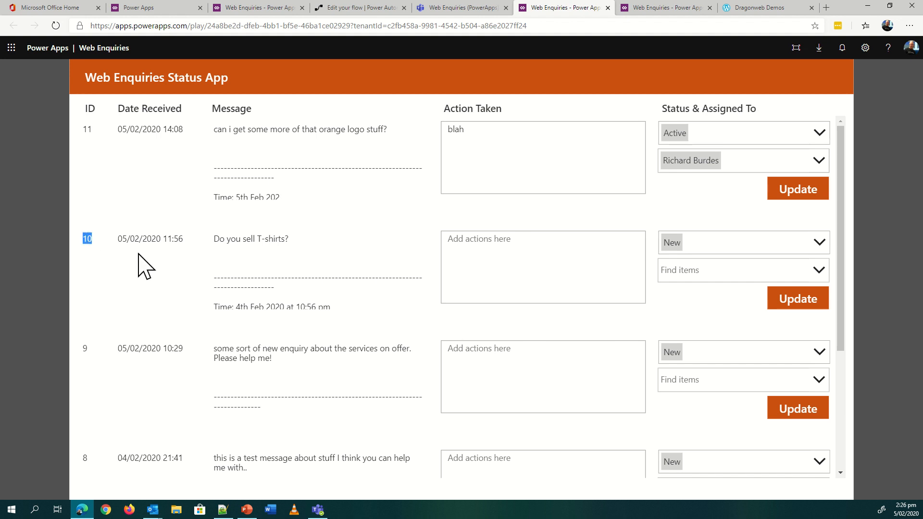